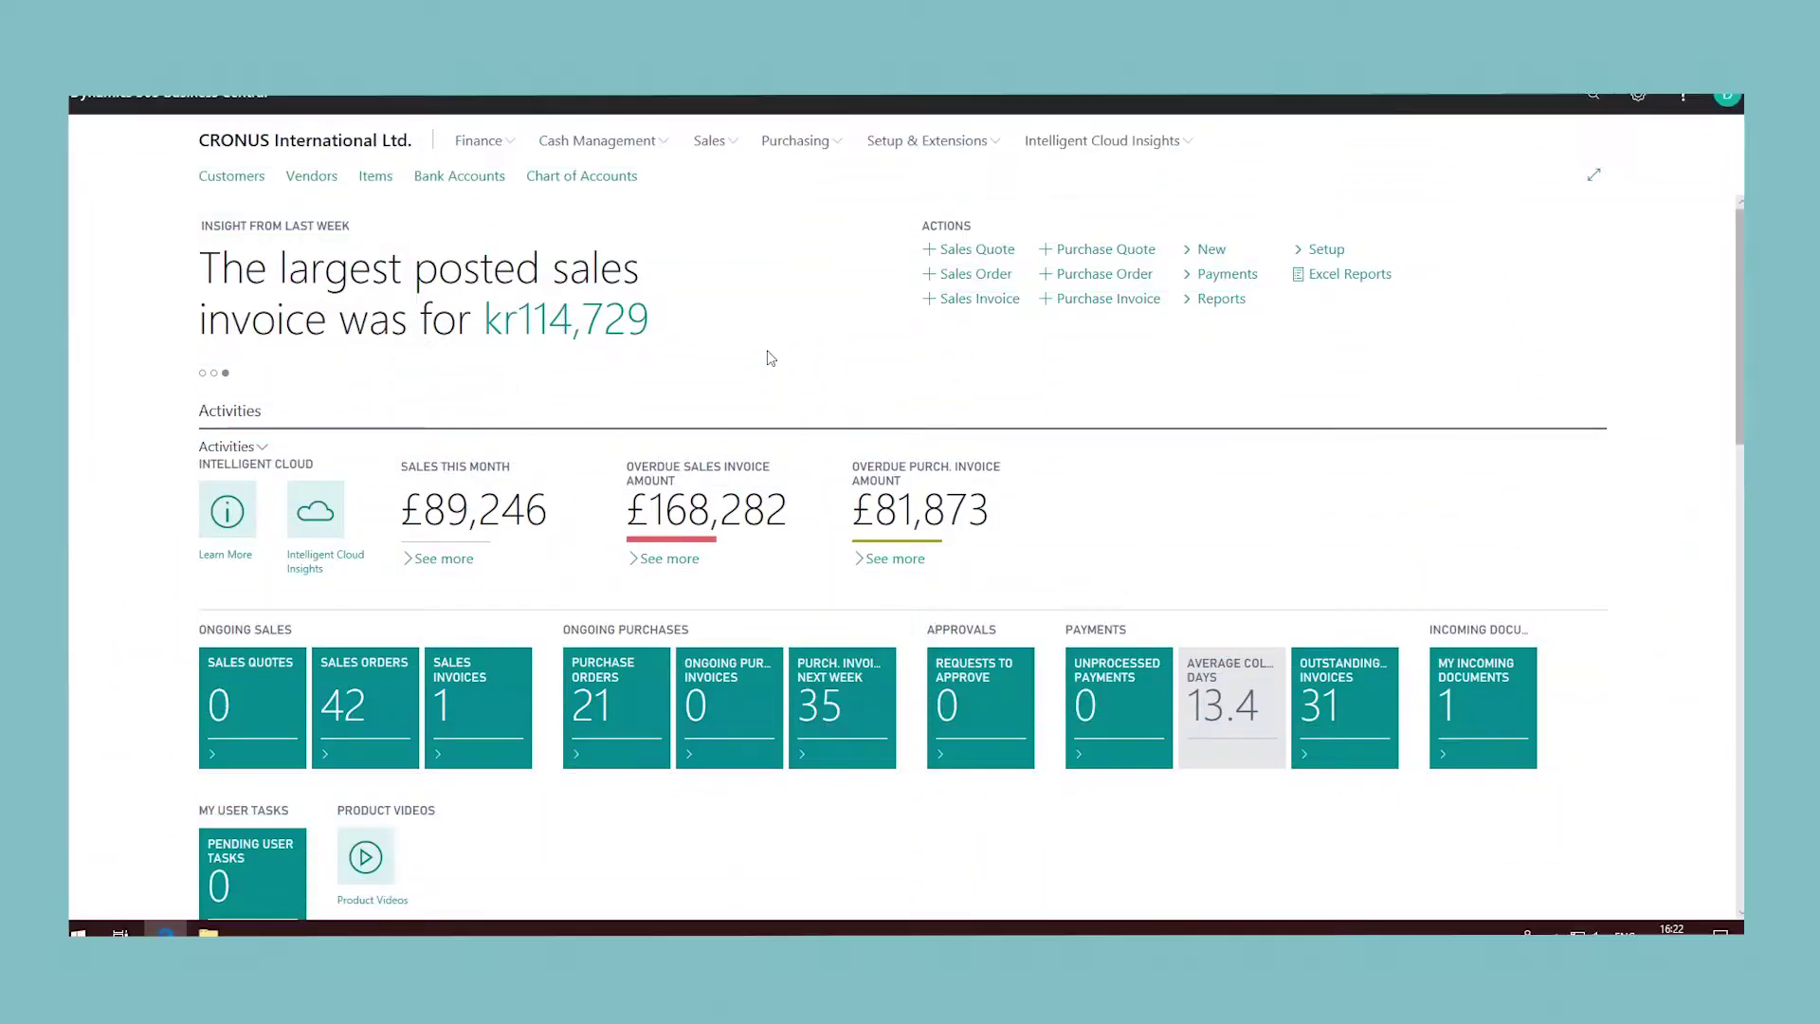
scroll(767, 357, "down", 2)
scroll(768, 357, "down", 5)
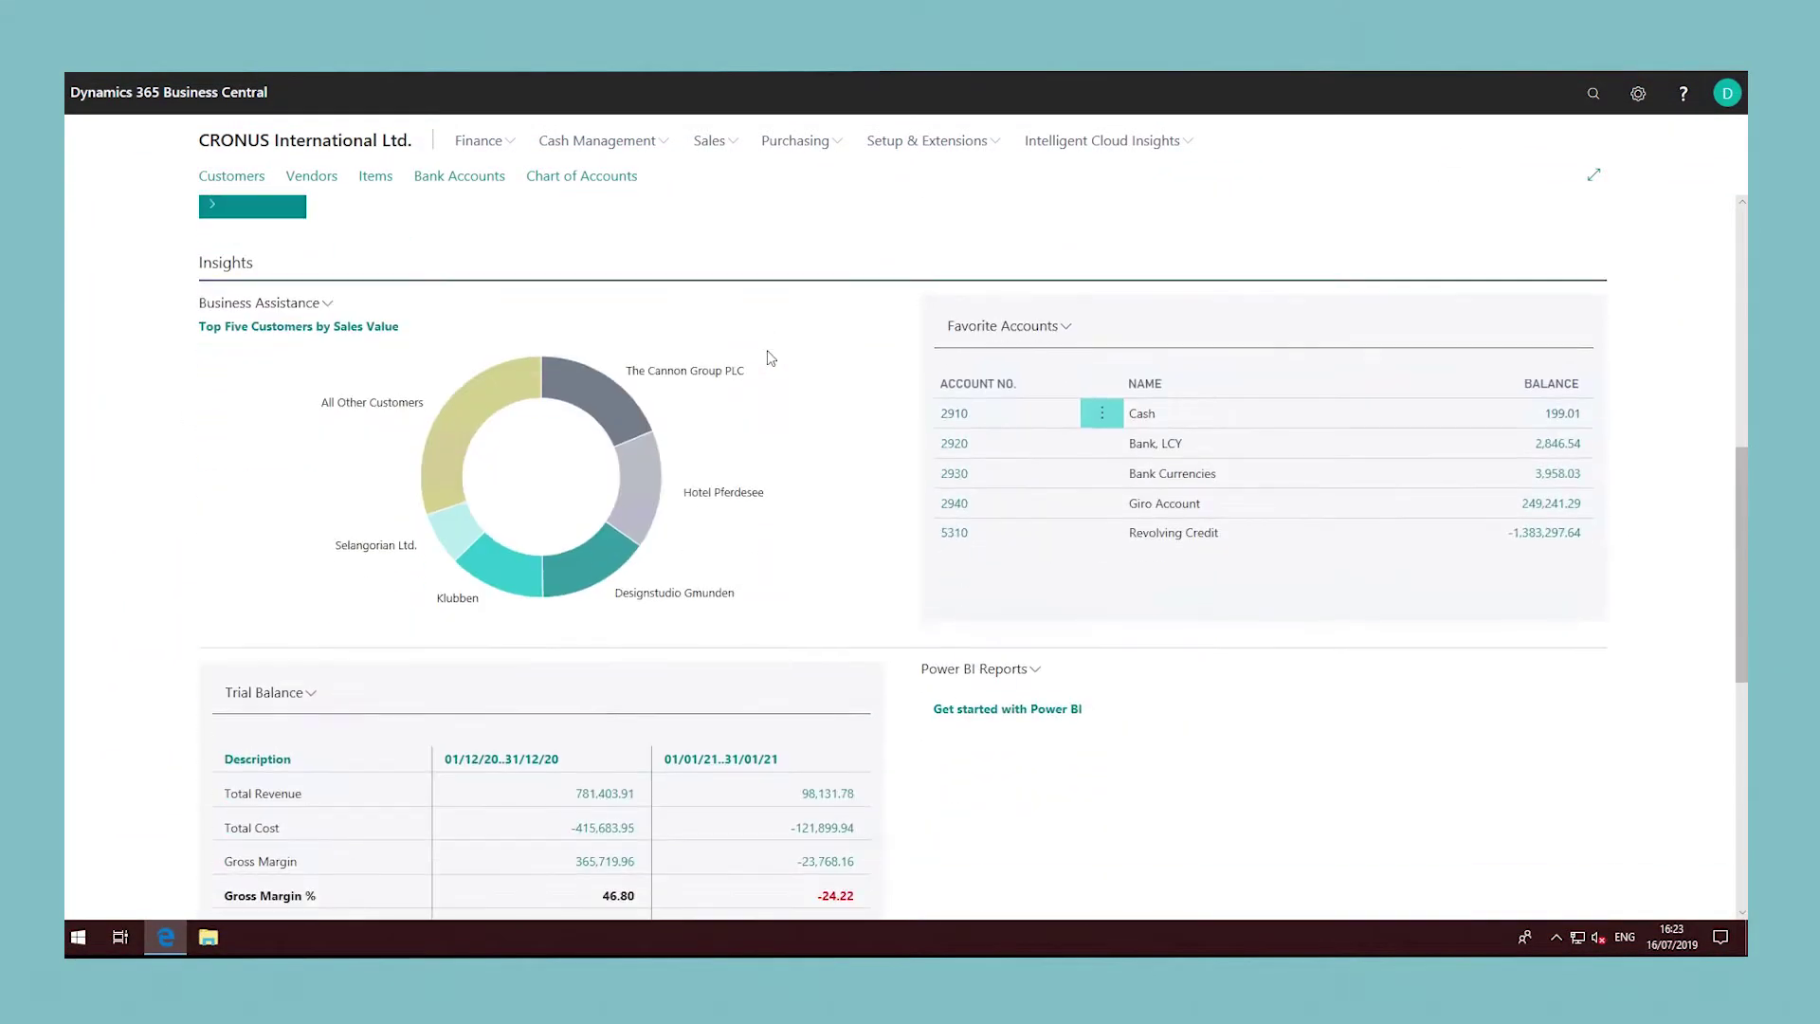
Change the Business Assistance chart to Cash Flow.
left_click(305, 310)
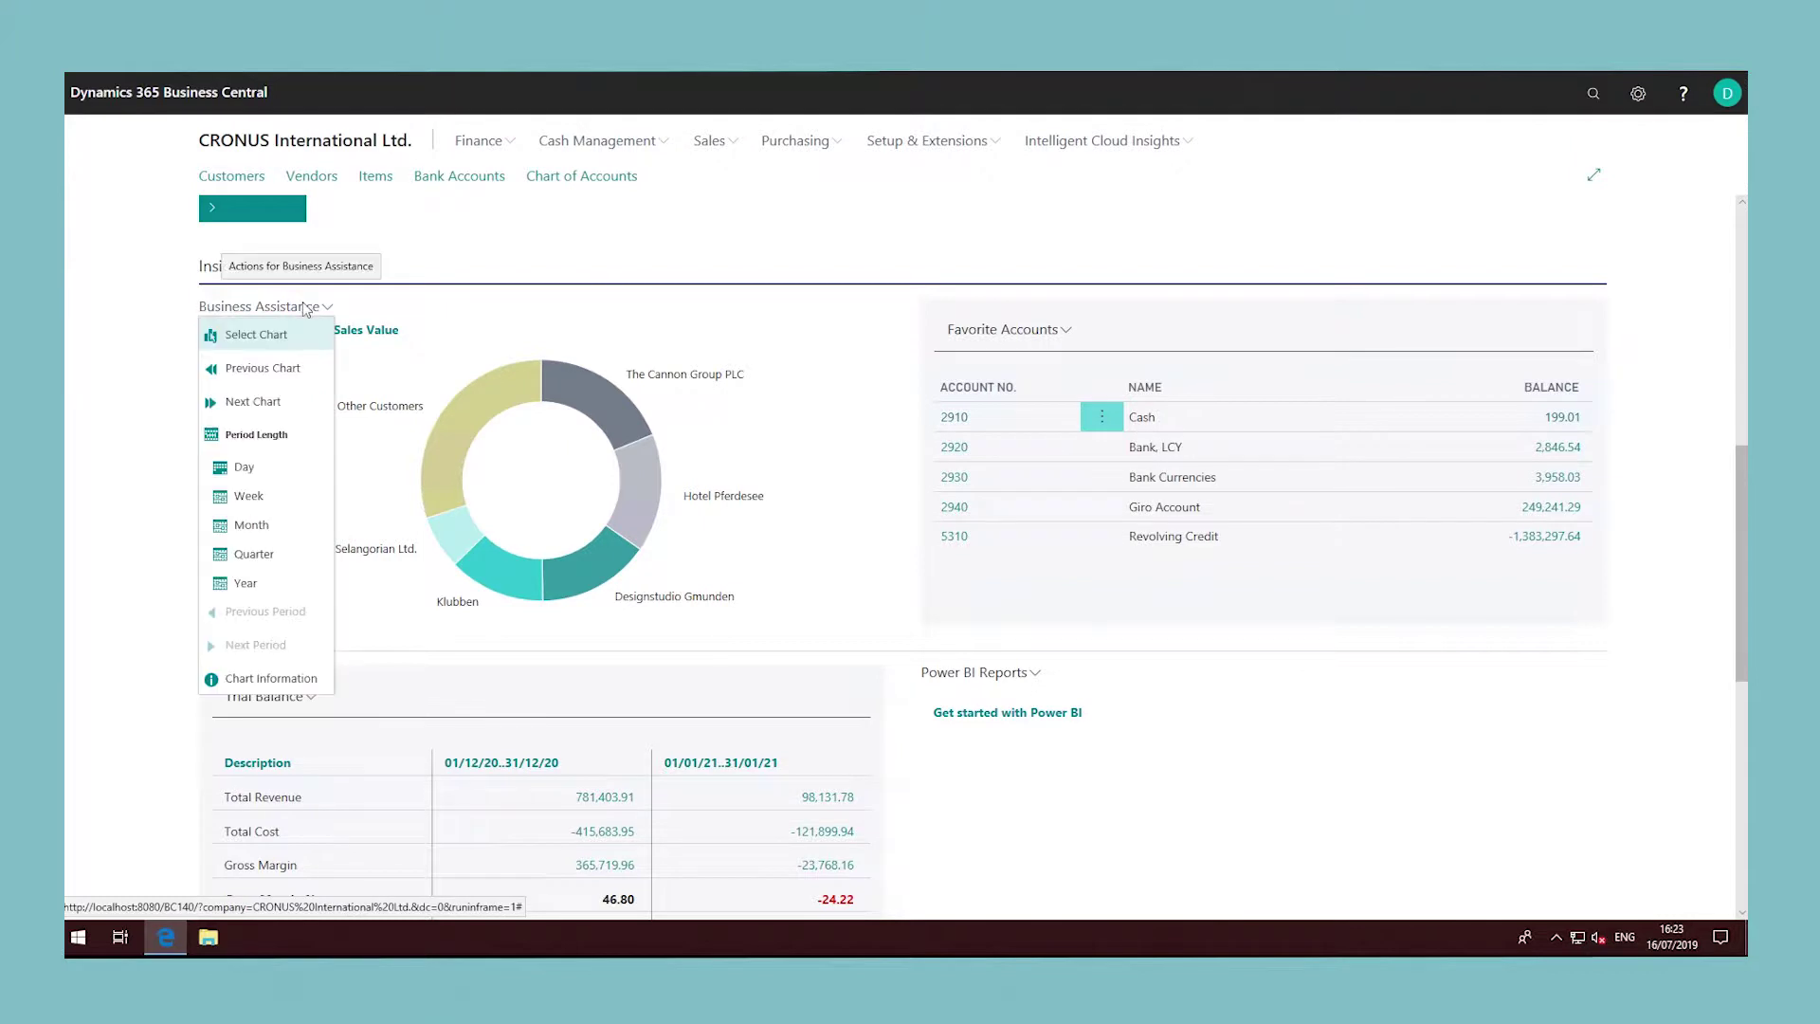
left_click(294, 331)
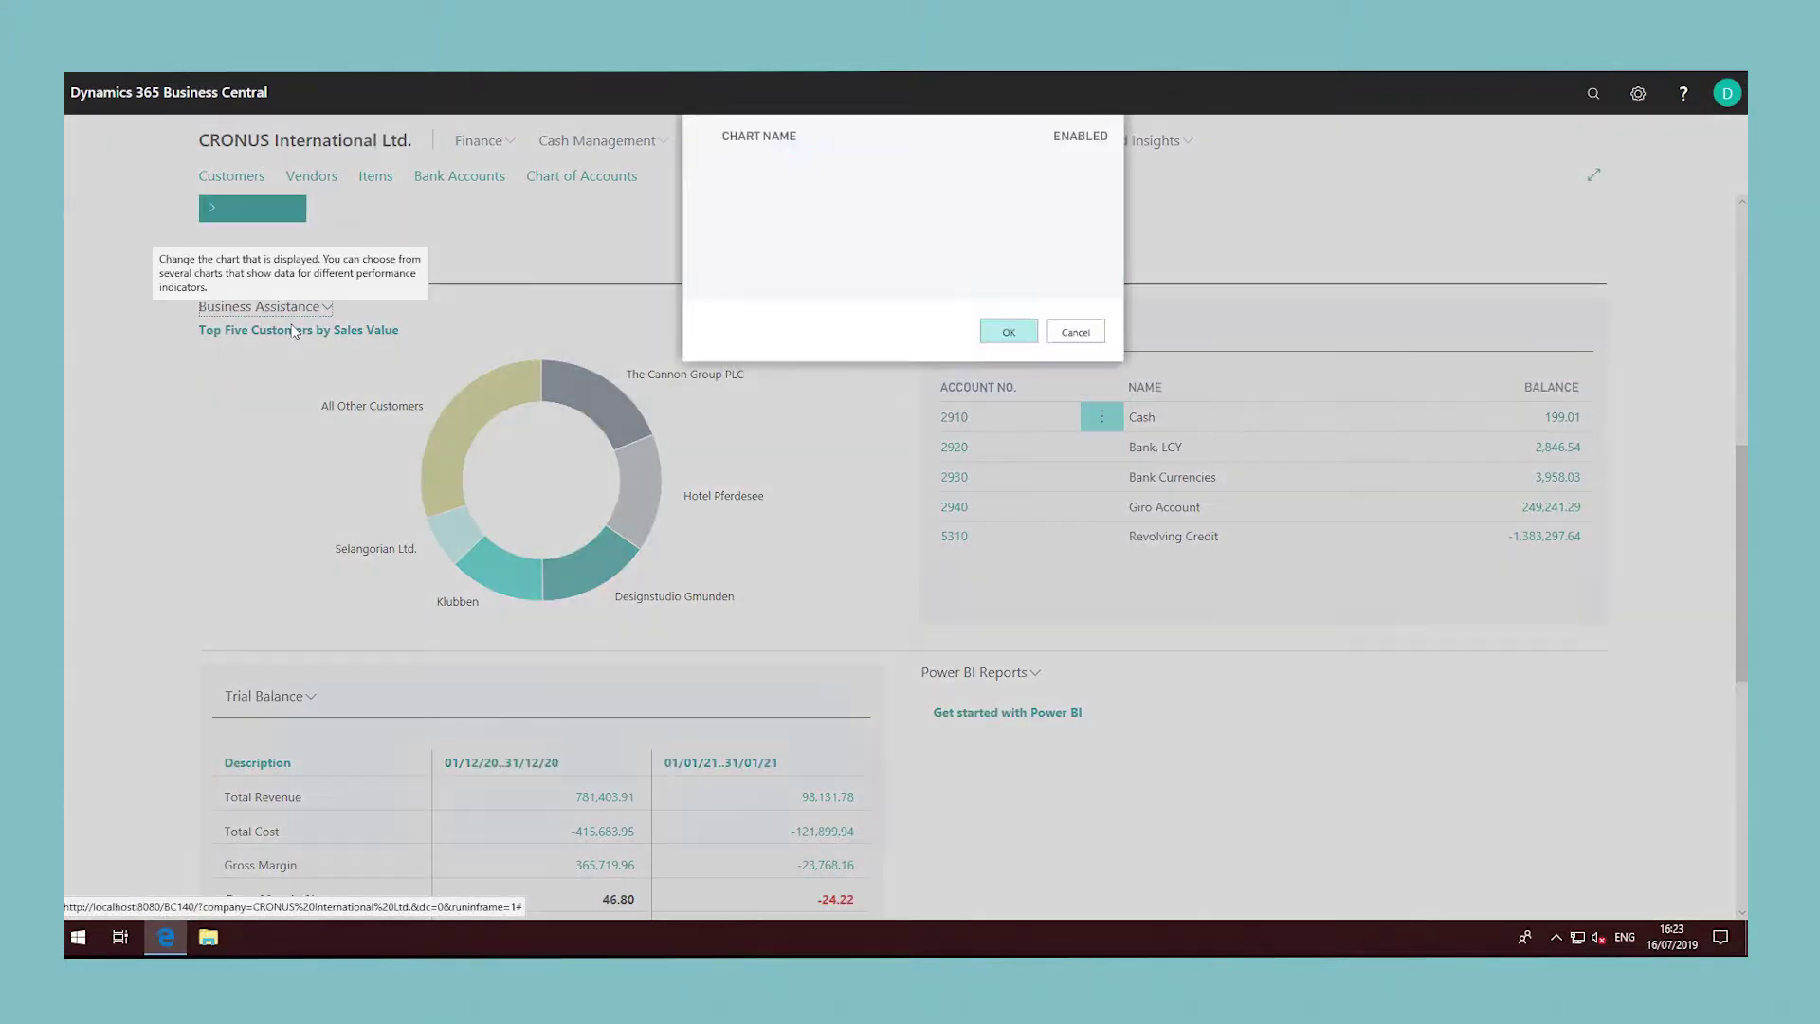
left_click(763, 299)
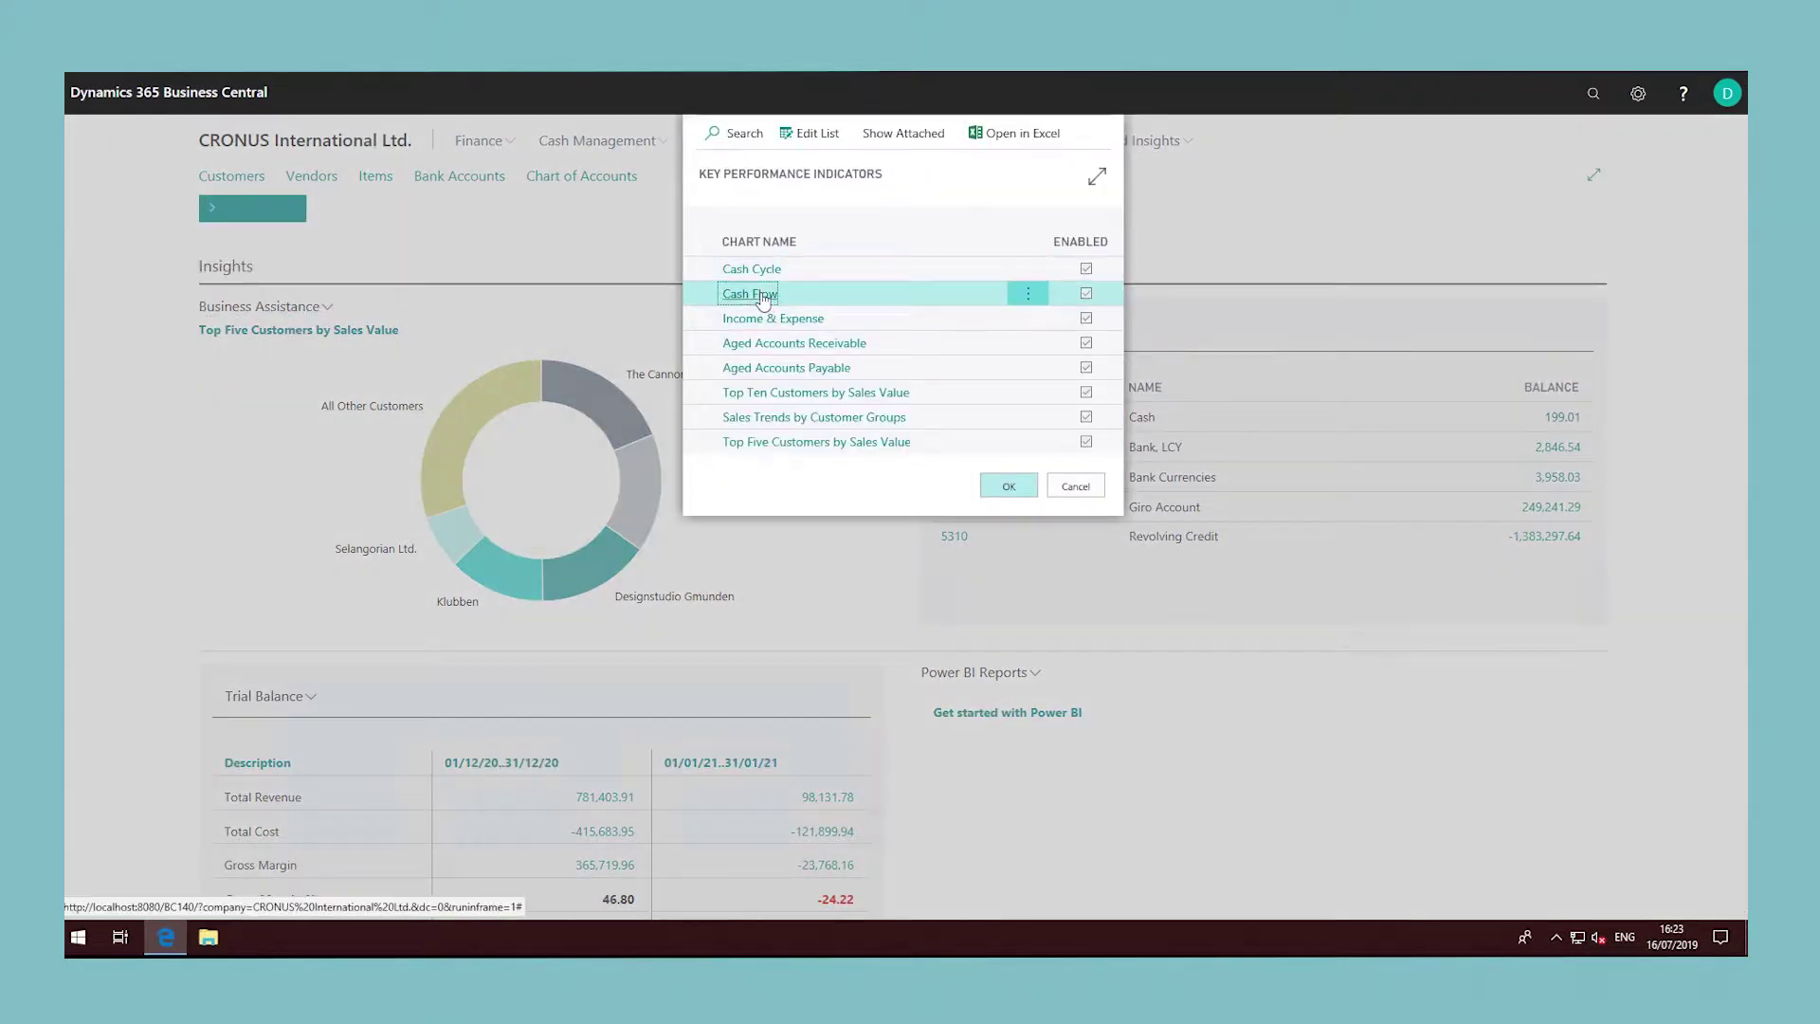
left_click(996, 485)
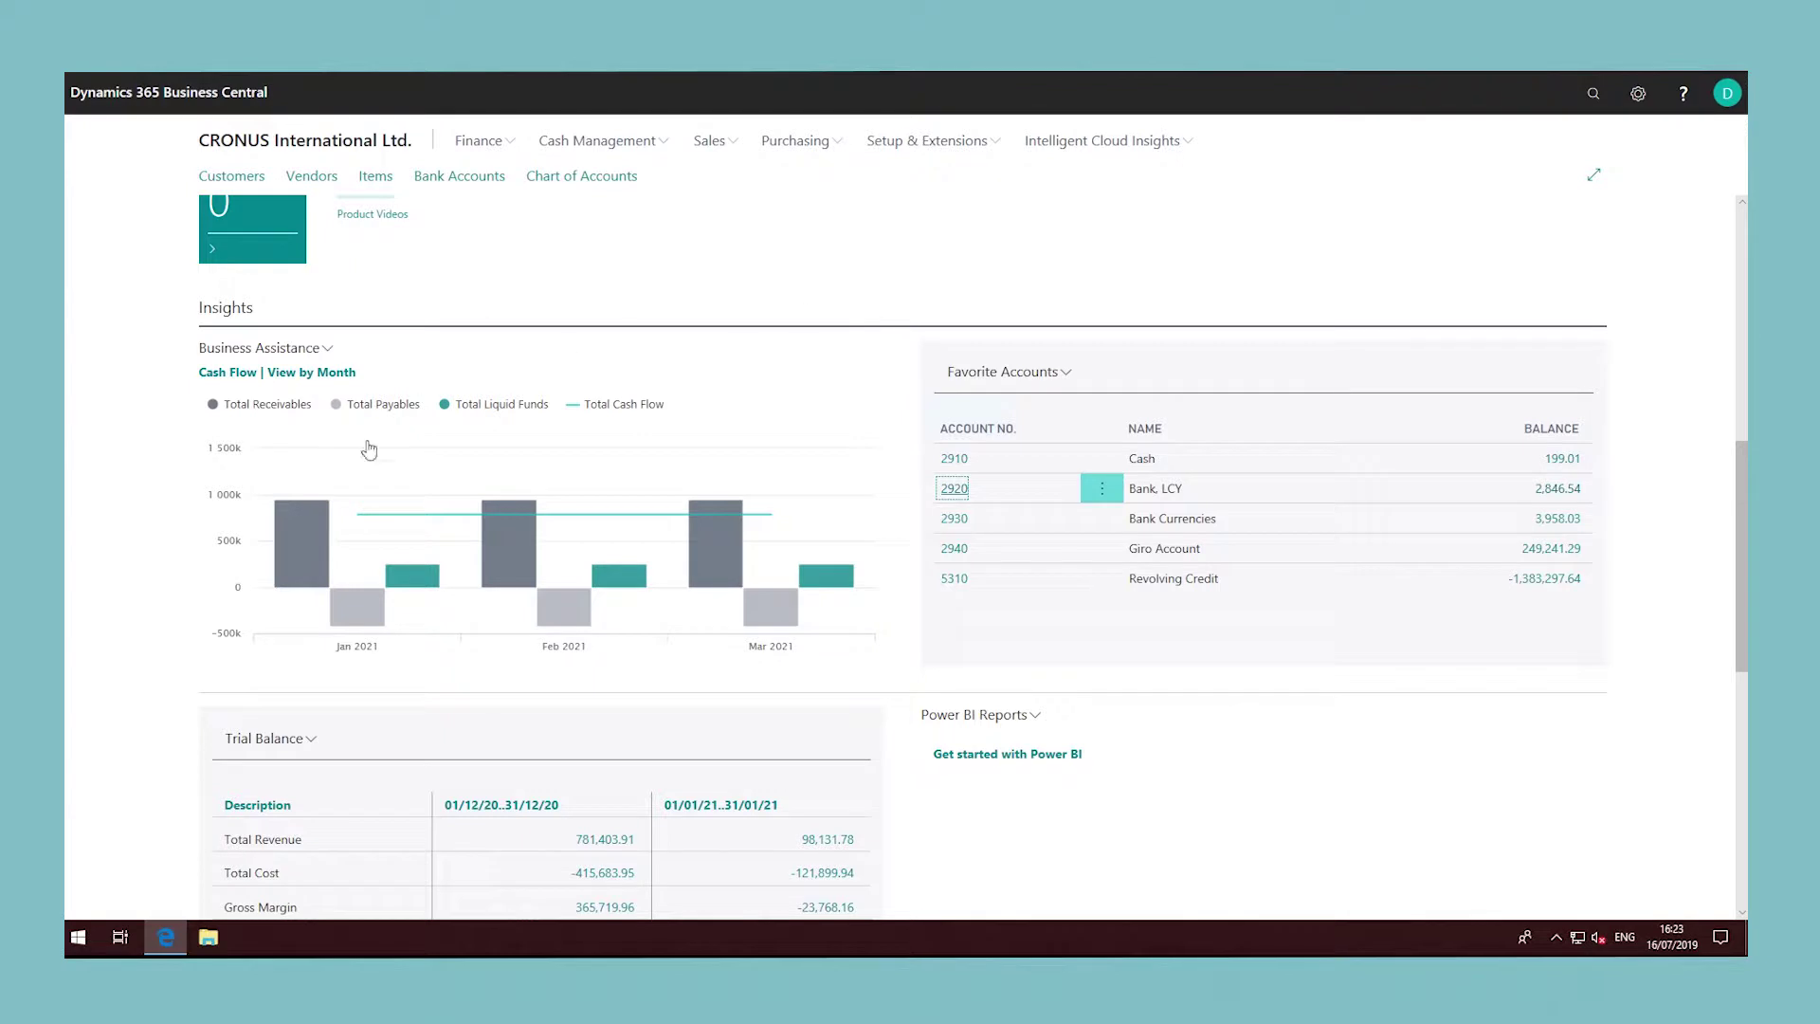
mouse_move(301, 542)
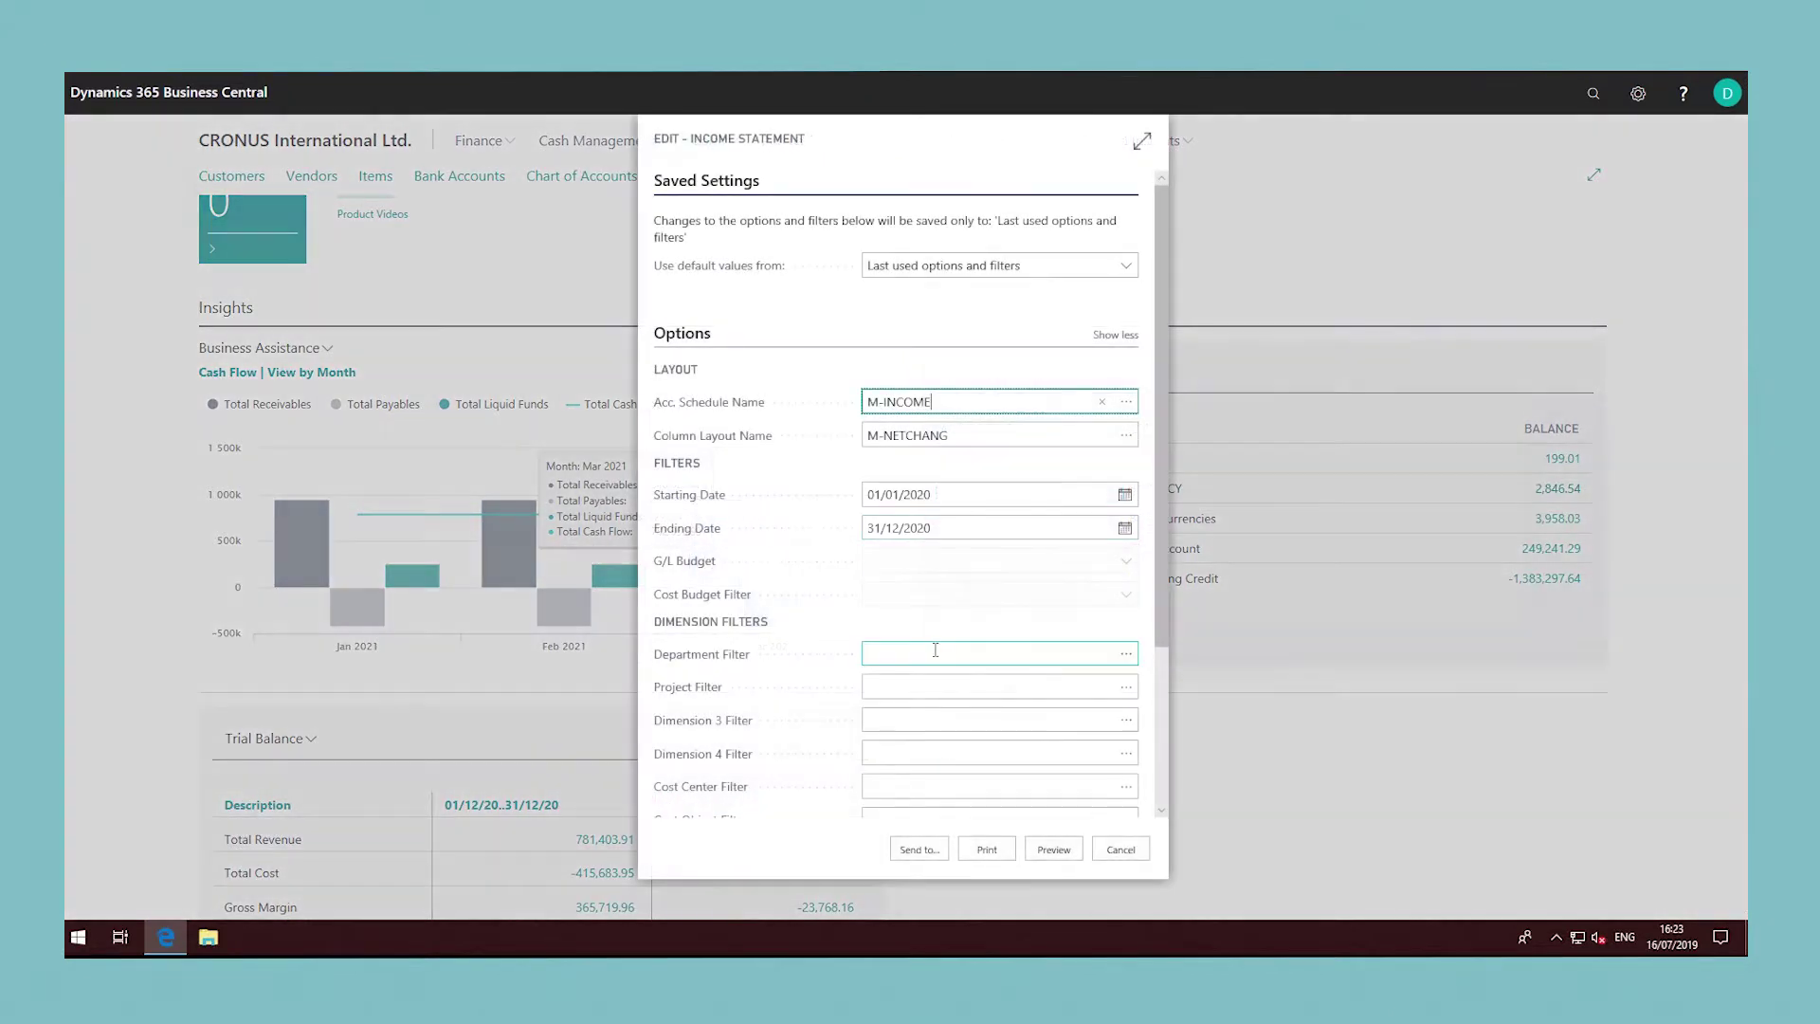
Set the Income Statement's Department Filter to SALES.
left_click(1126, 654)
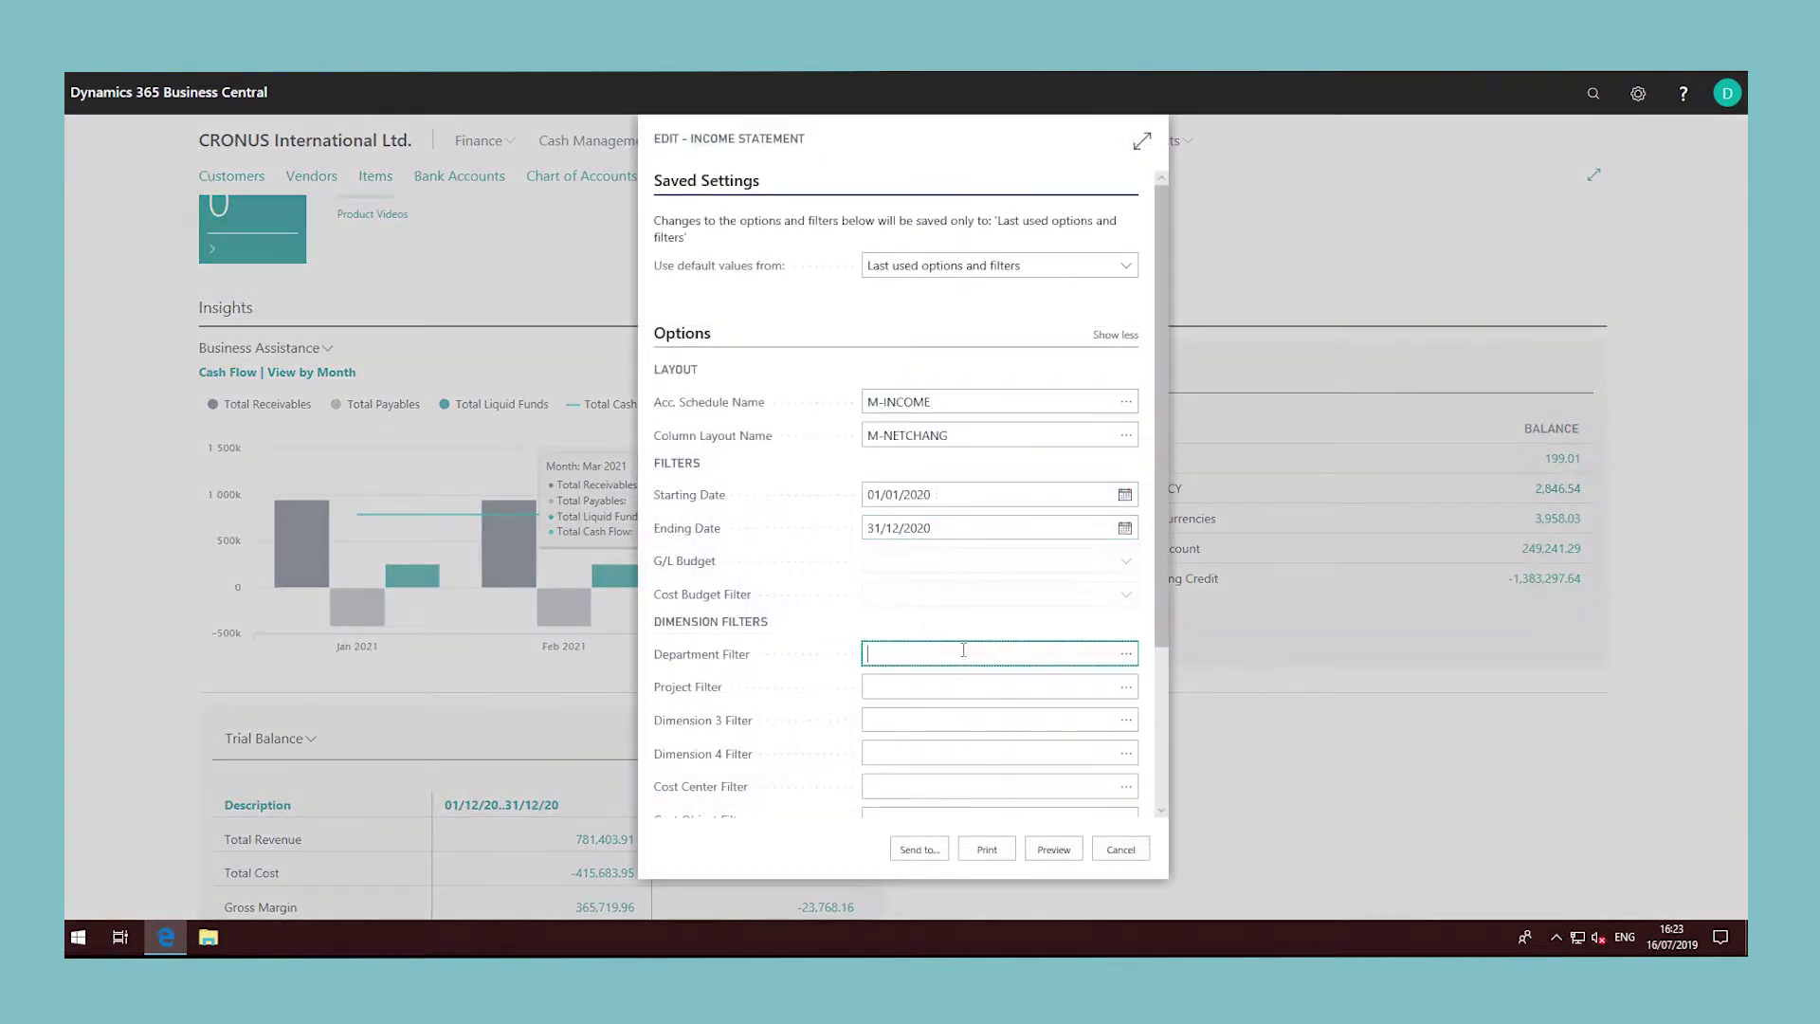
left_click(1127, 654)
left_click(896, 319)
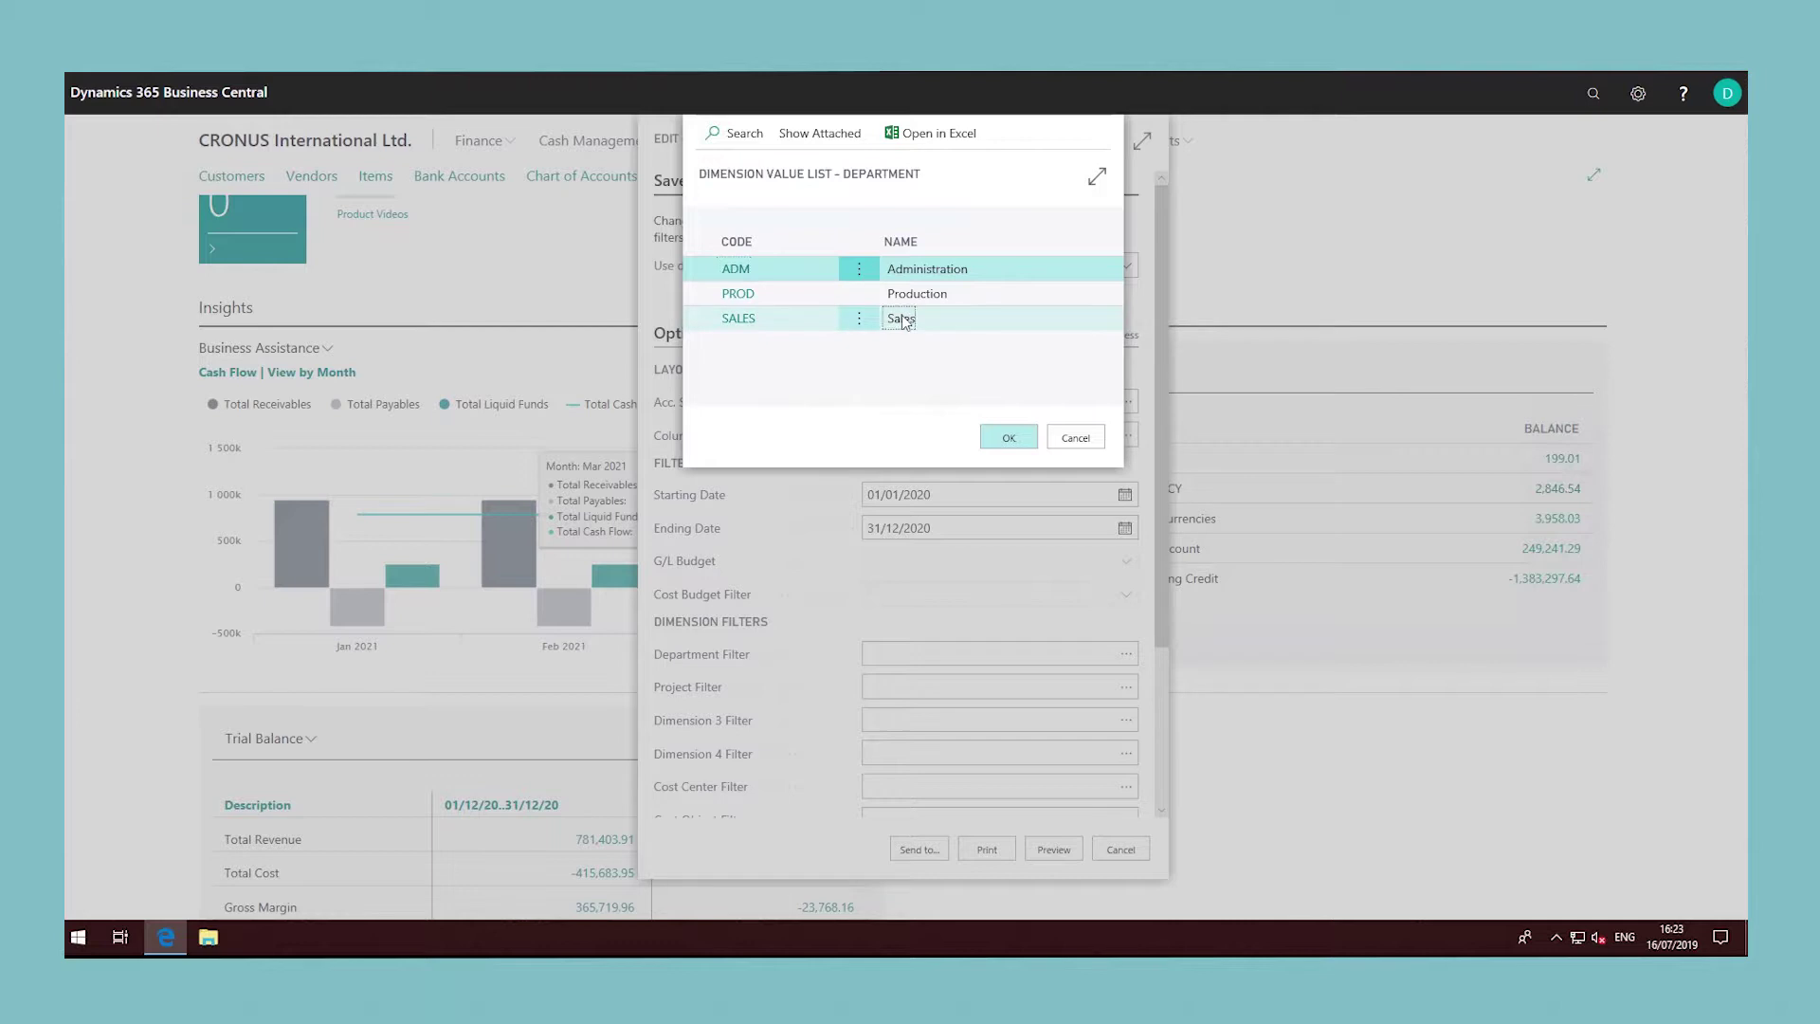
left_click(1009, 437)
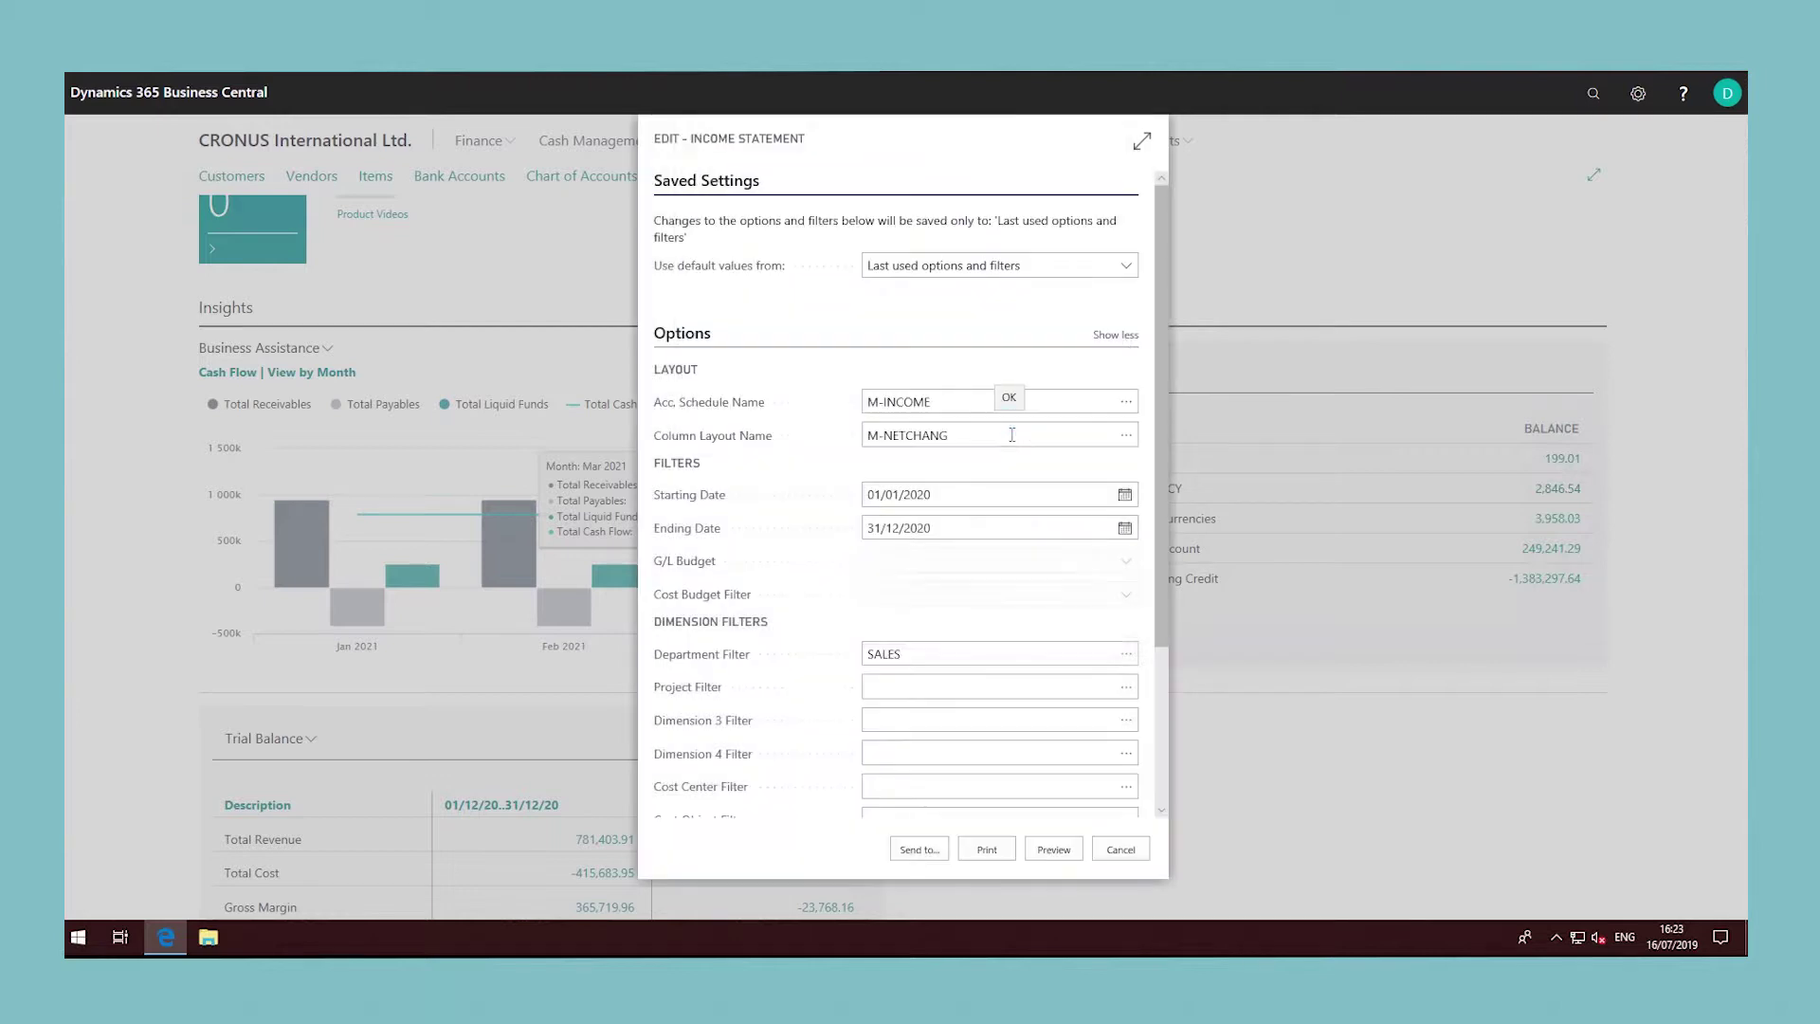
Preview the SALES-filtered Income Statement across both pages, then close it.
left_click(1053, 850)
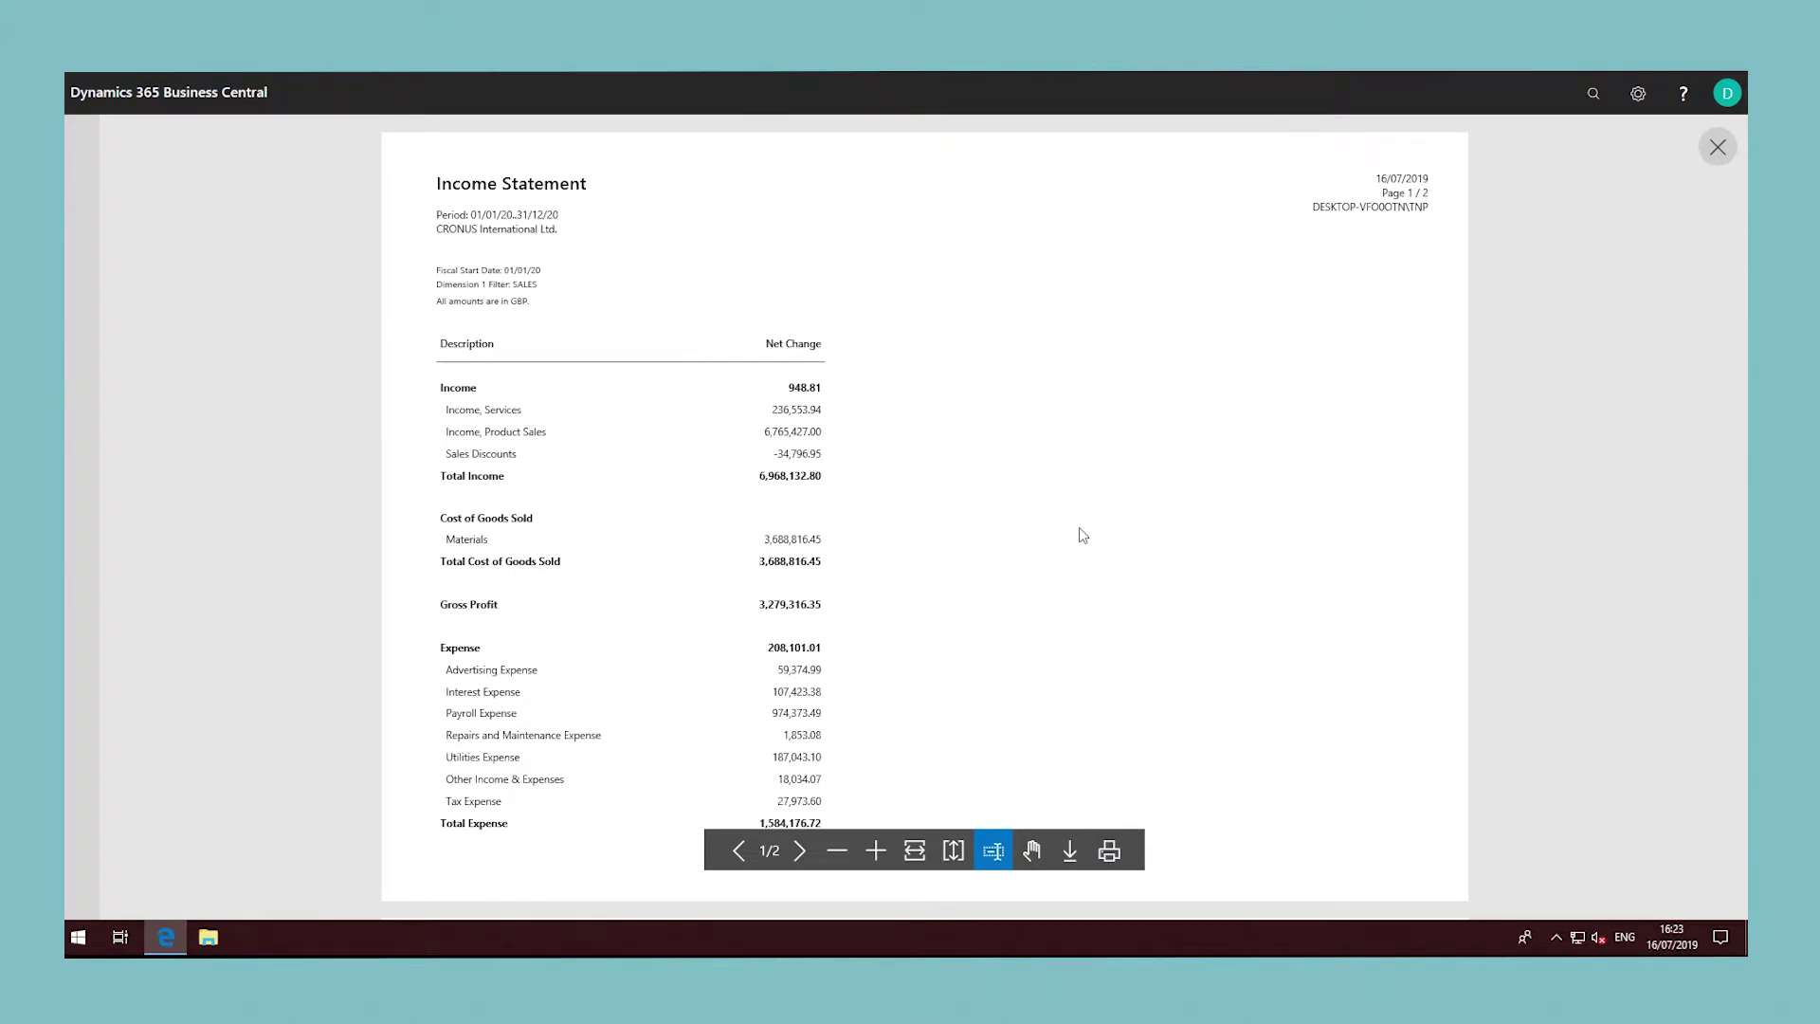
scroll(1437, 297, "down", 5)
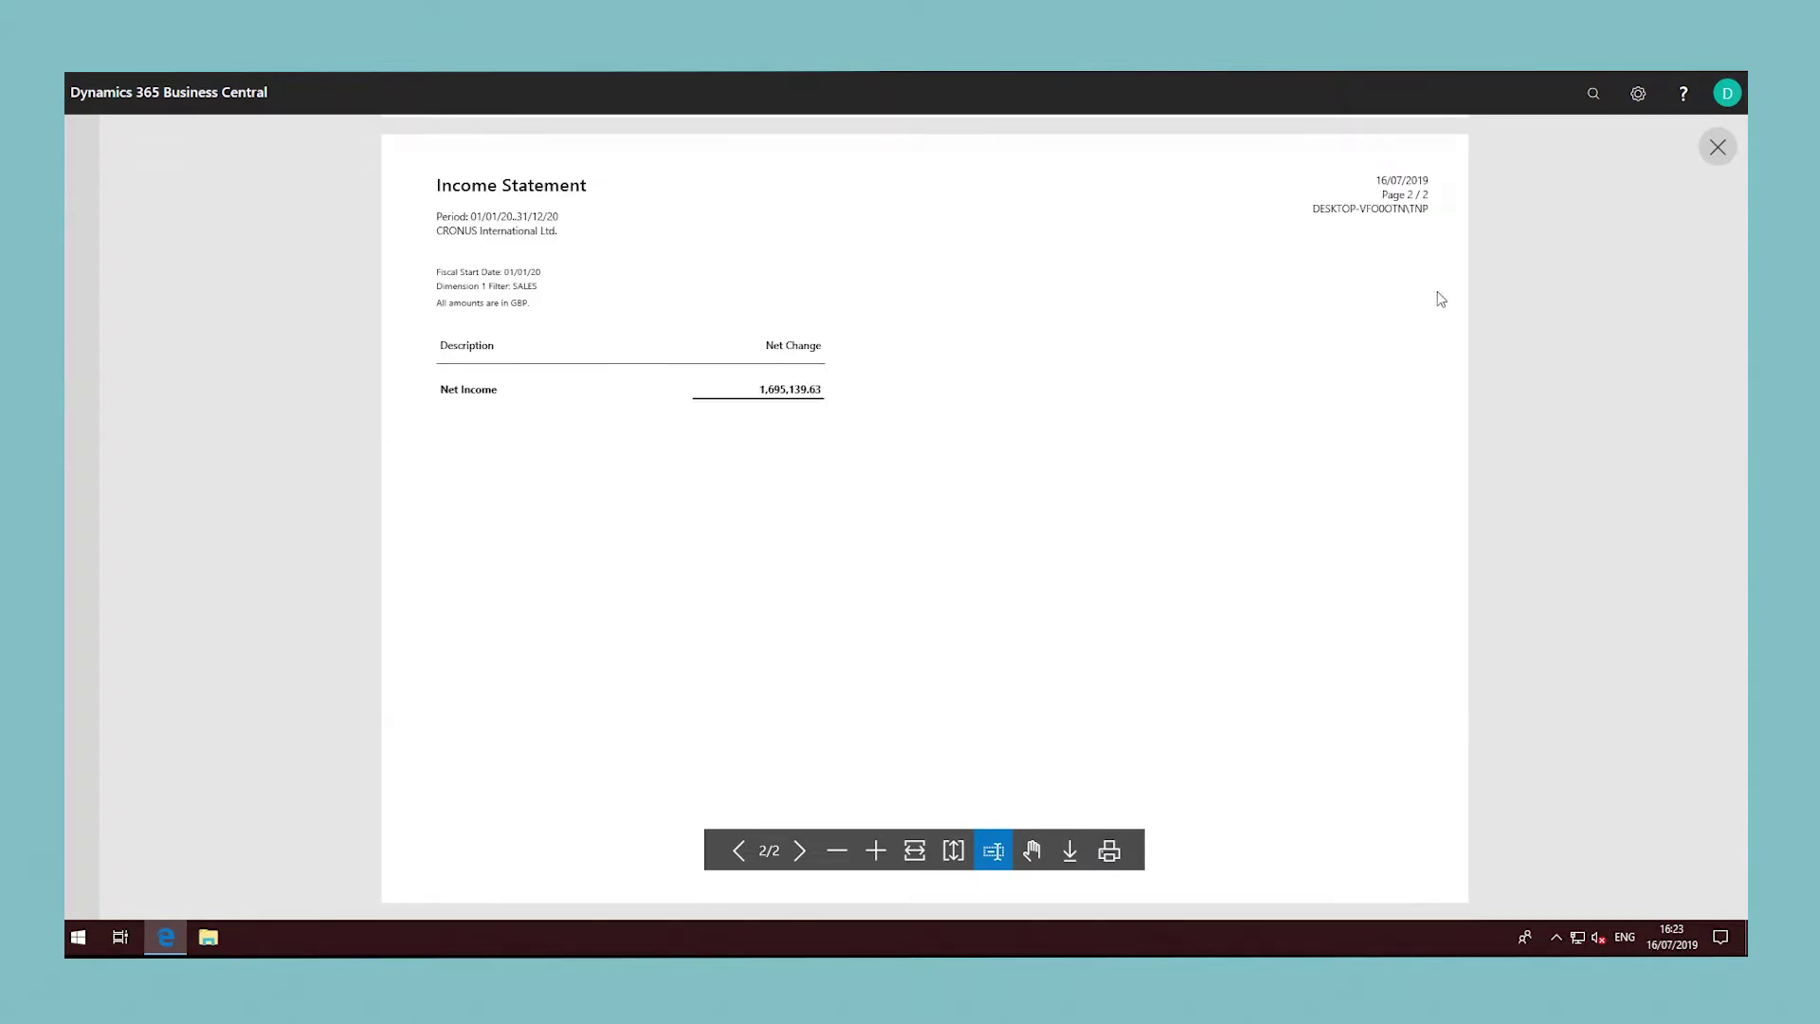
scroll(1437, 297, "up", 5)
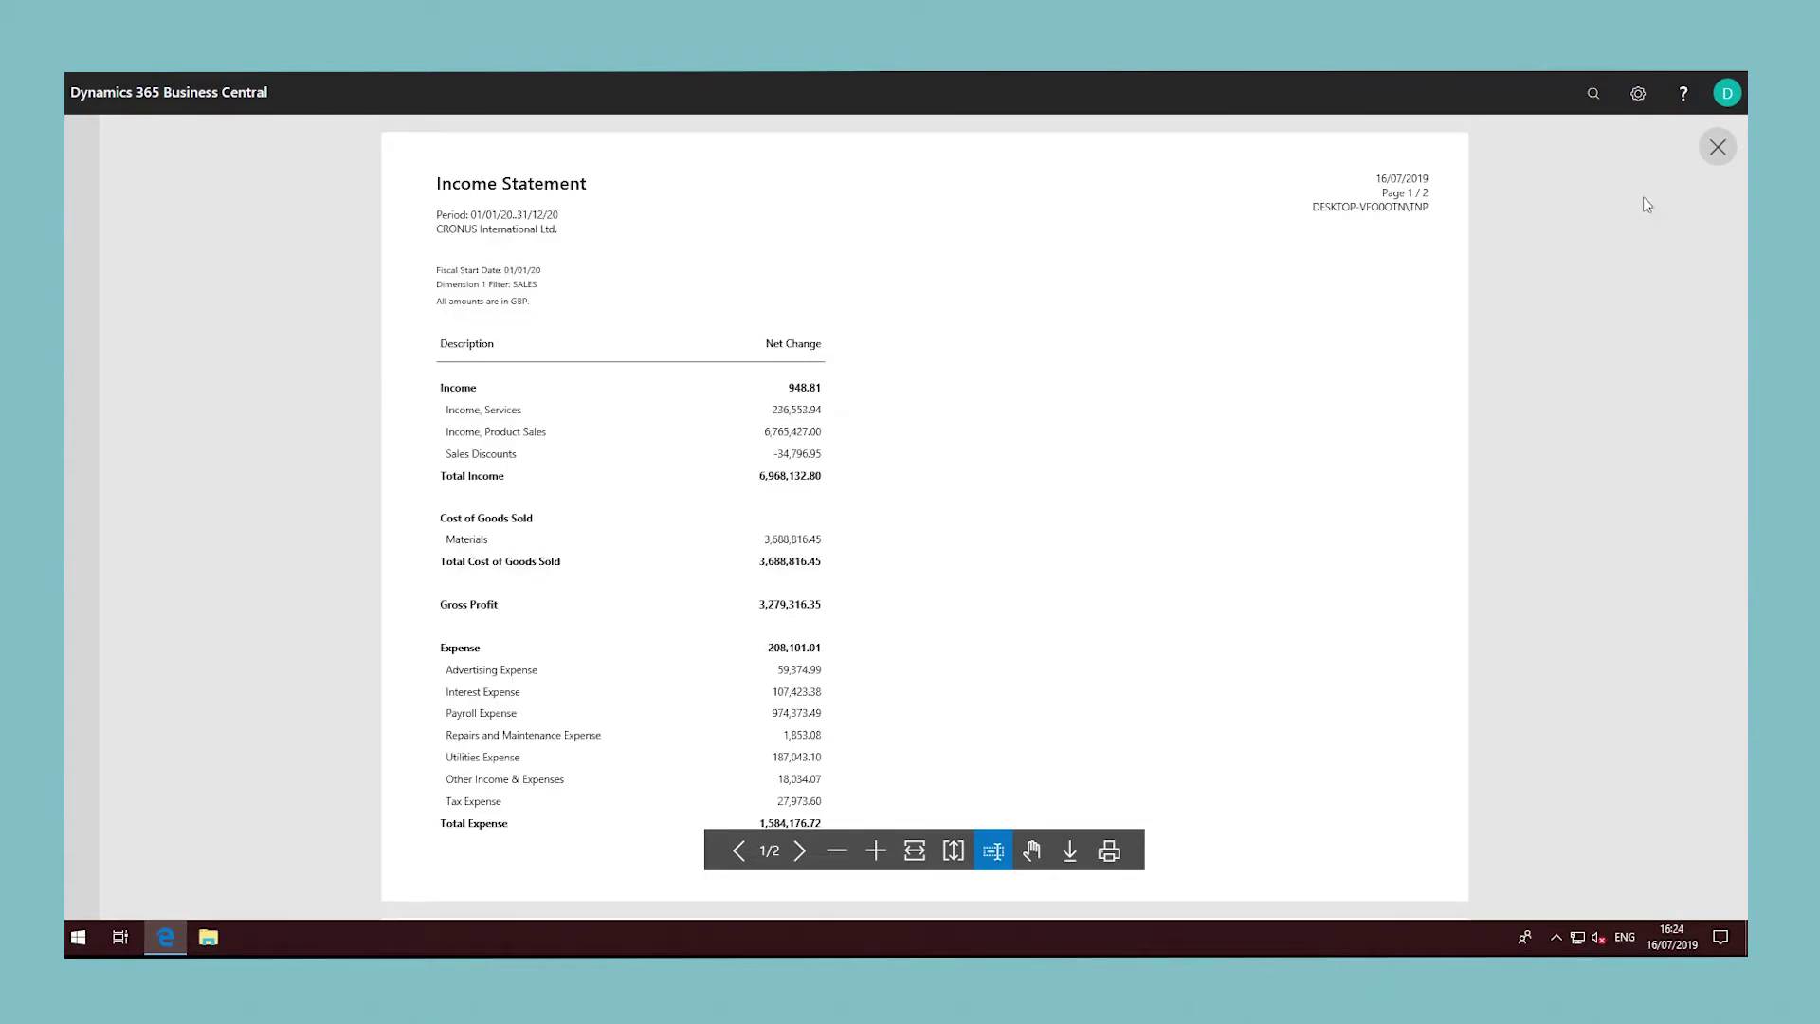
left_click(1719, 148)
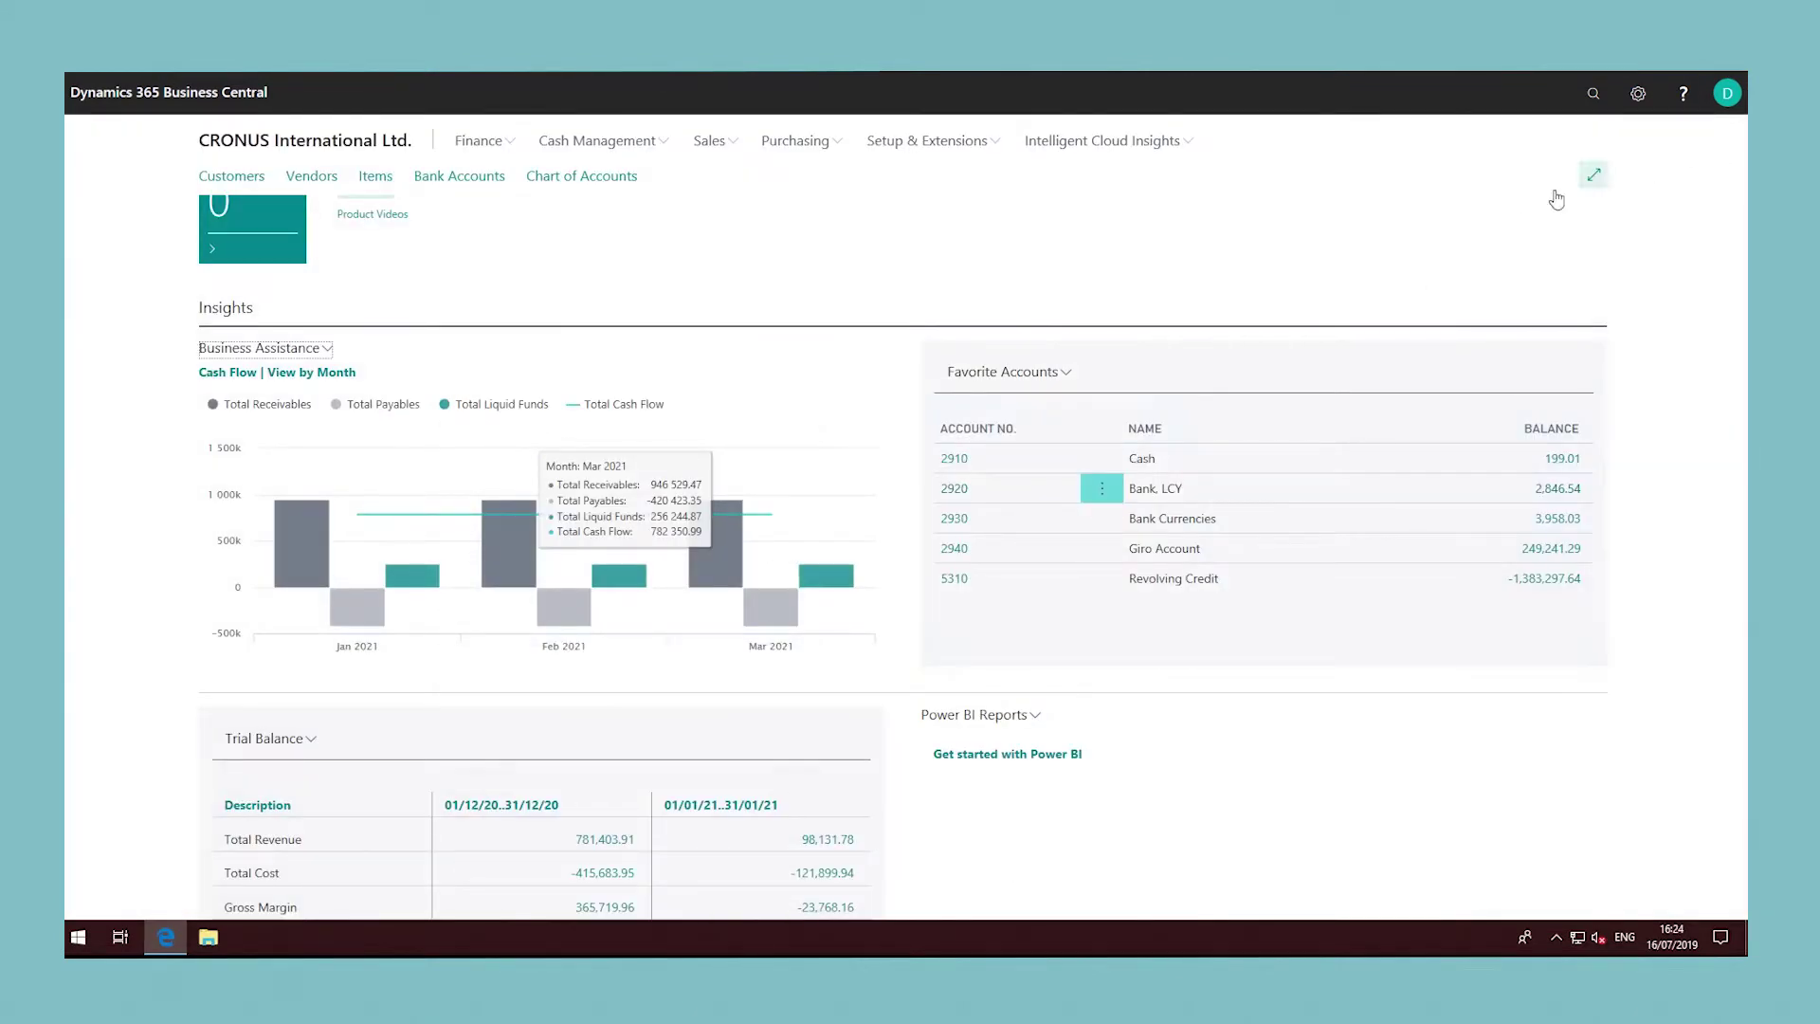
Search for 'acc sch' and open the Account Schedule report.
left_click(1593, 100)
type("a")
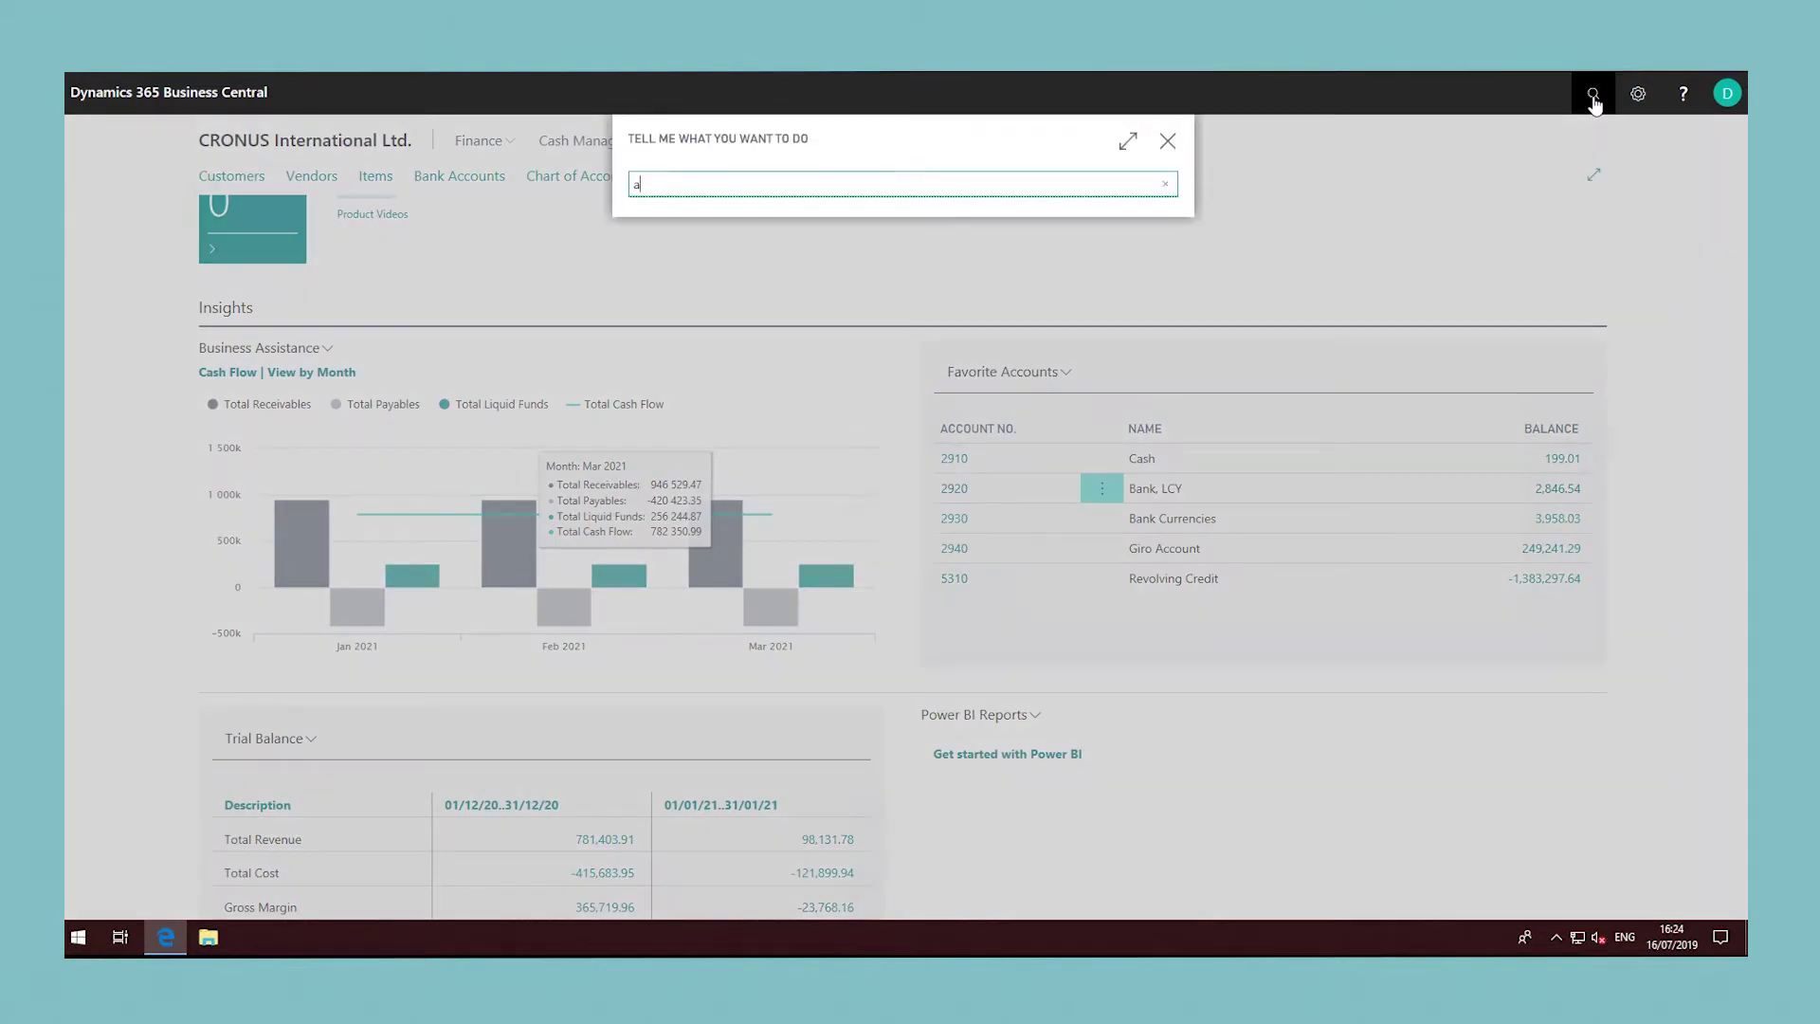
type("cc sch")
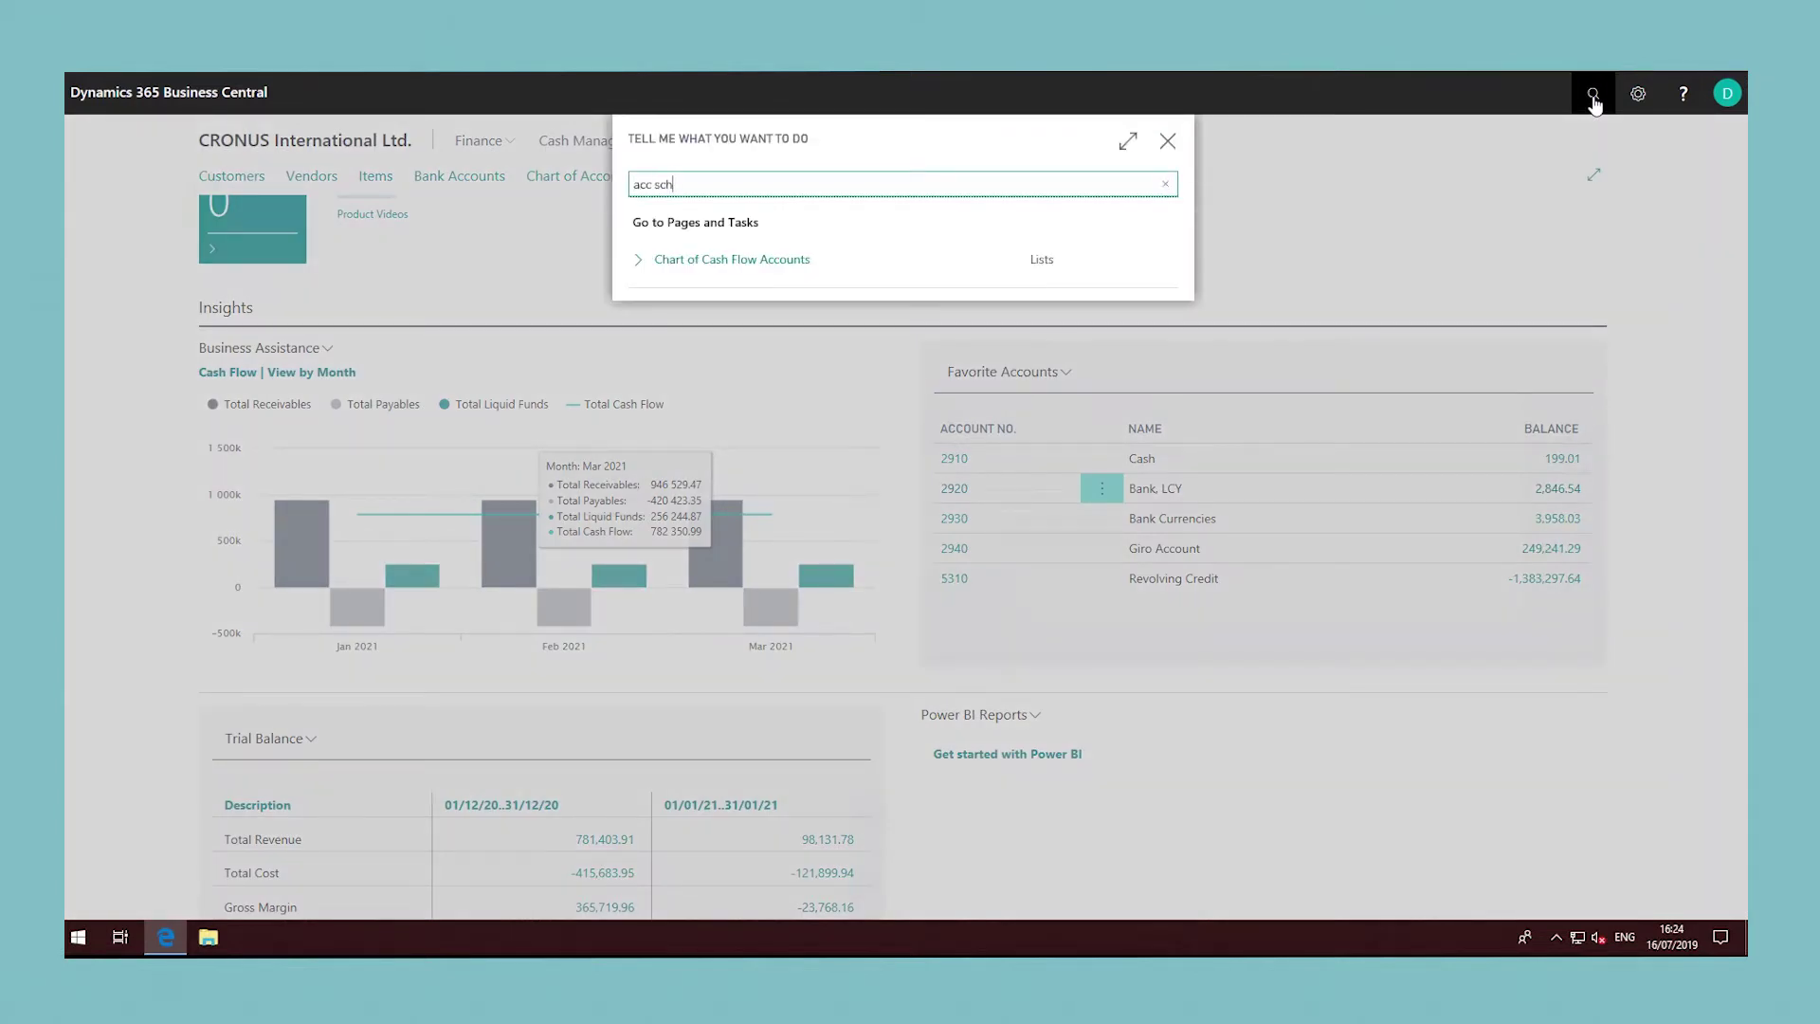
left_click(714, 386)
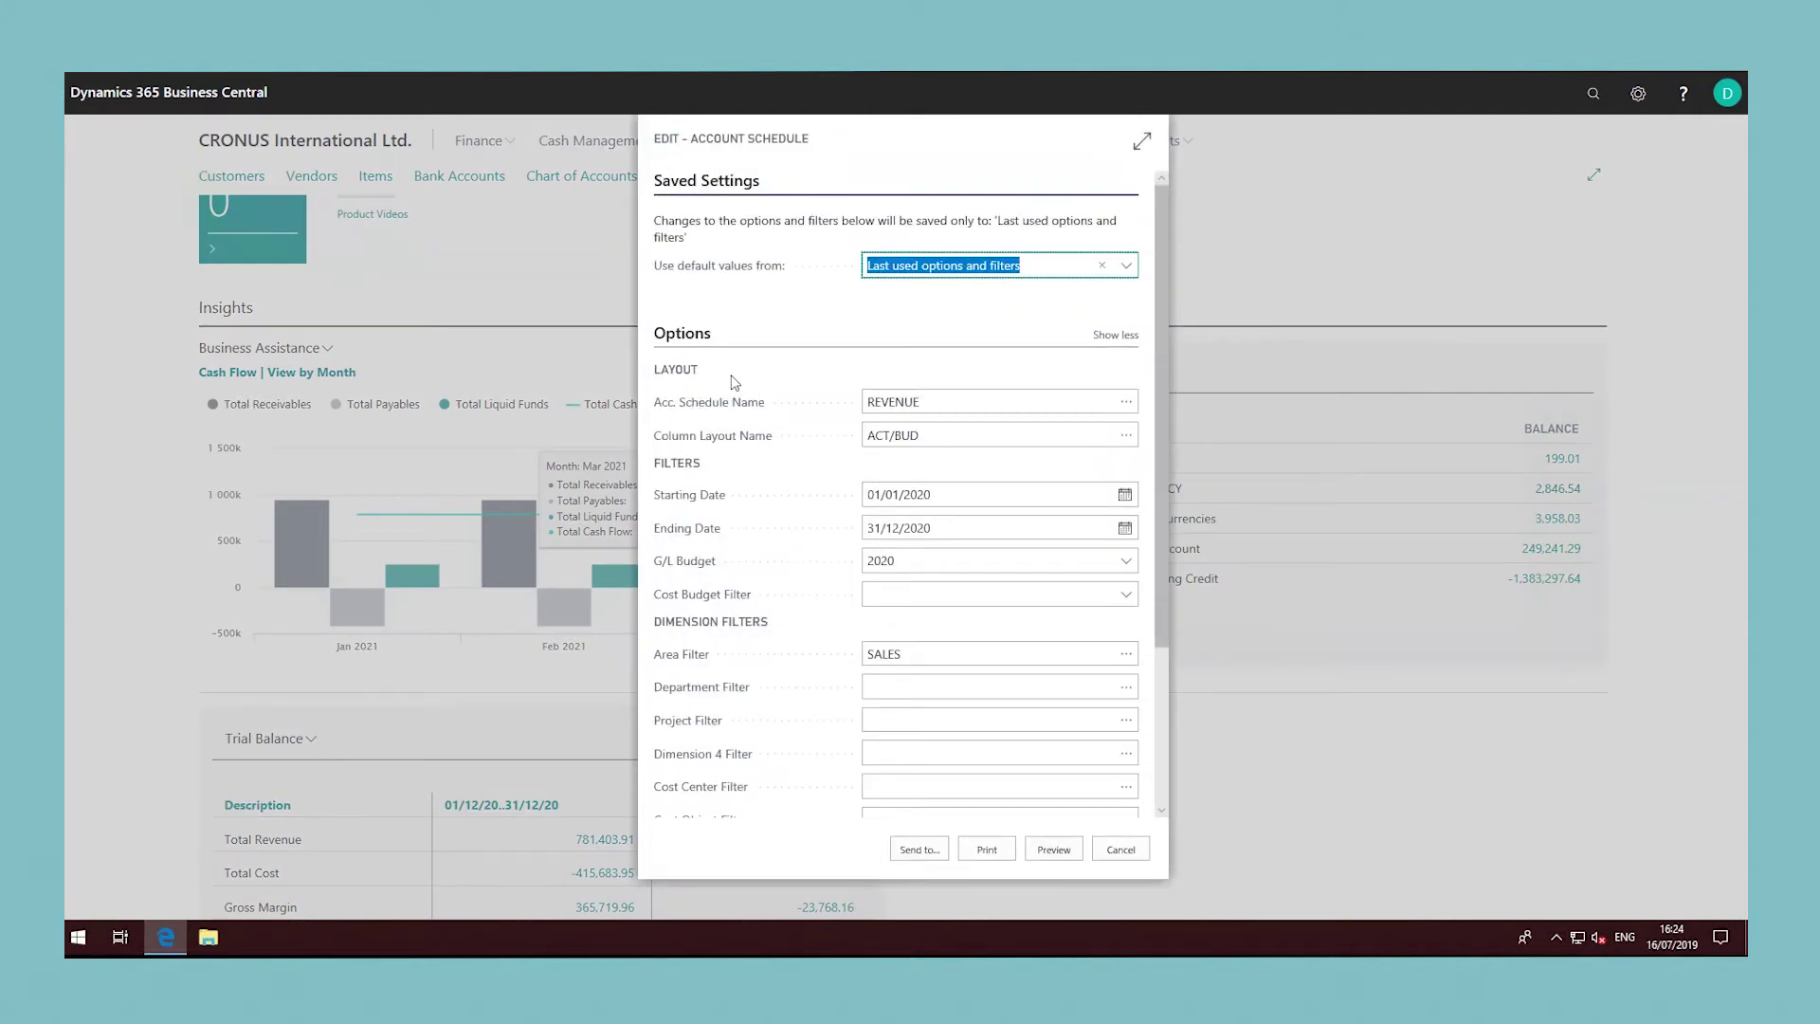
Clear the SALES area filter, then preview and close the Revenues actual-versus-budget report.
left_click(747, 654)
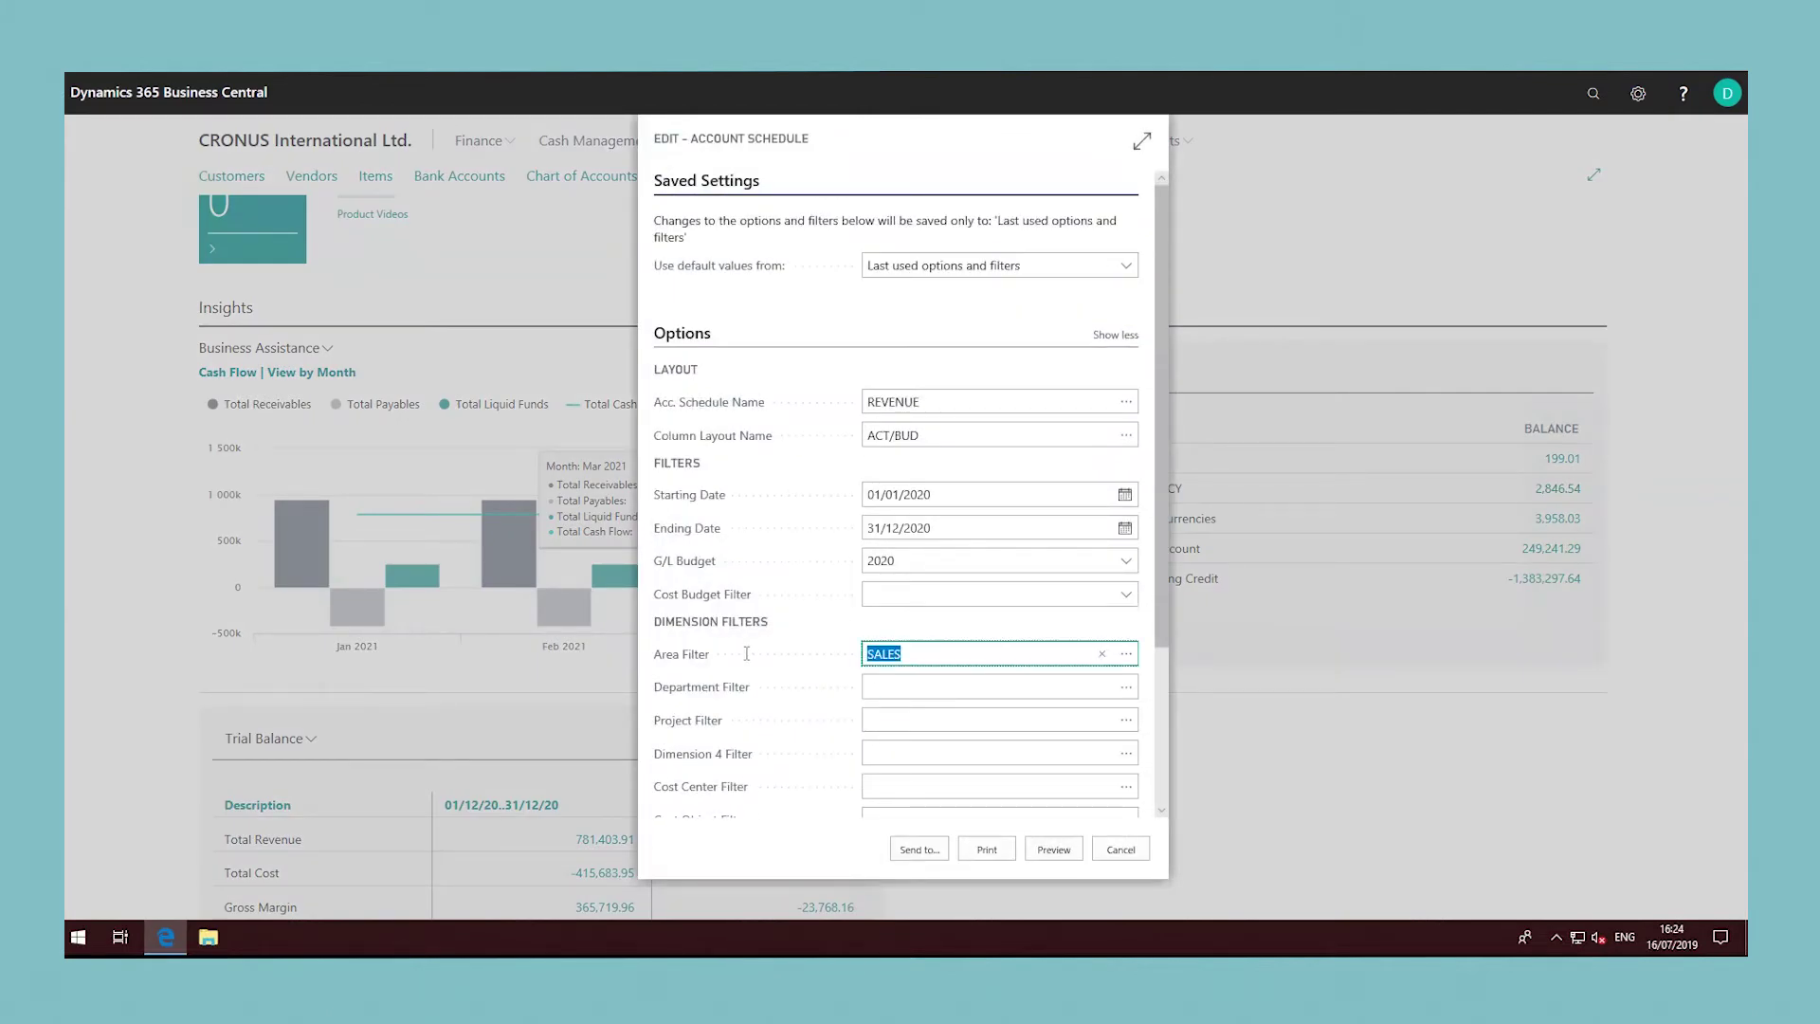
key("BackSpace")
left_click(1053, 850)
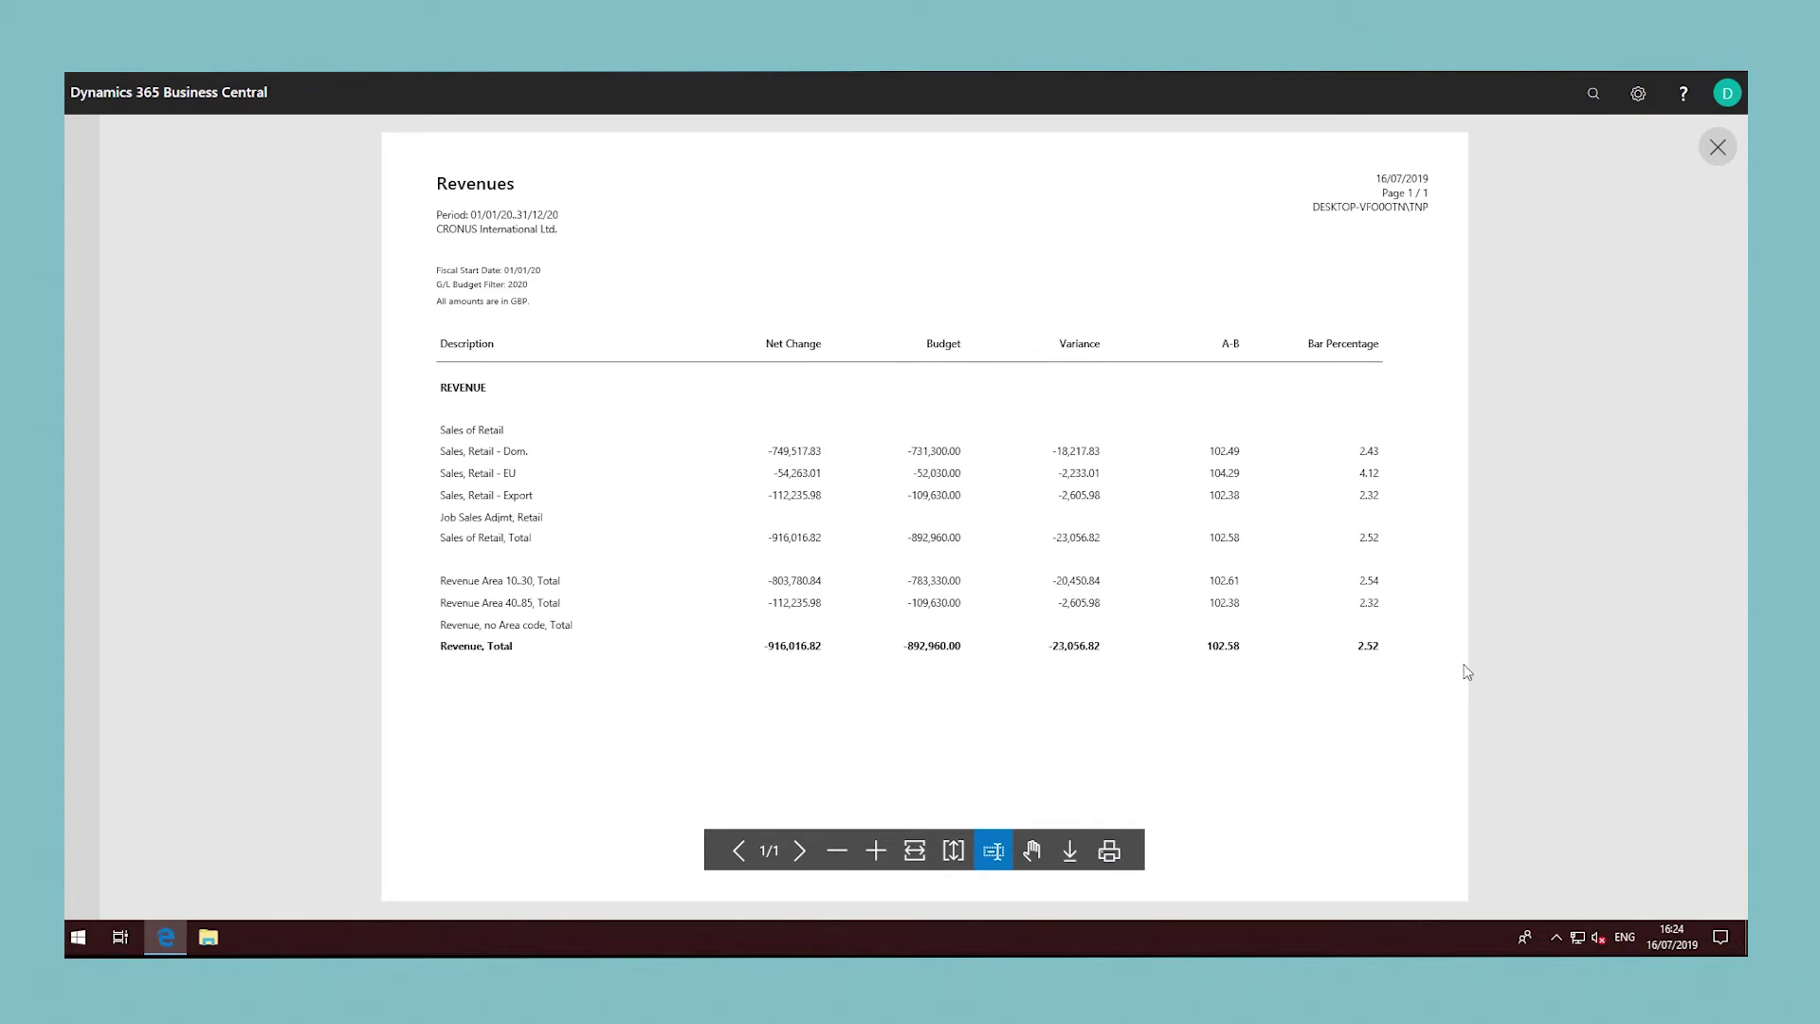
left_click(1718, 147)
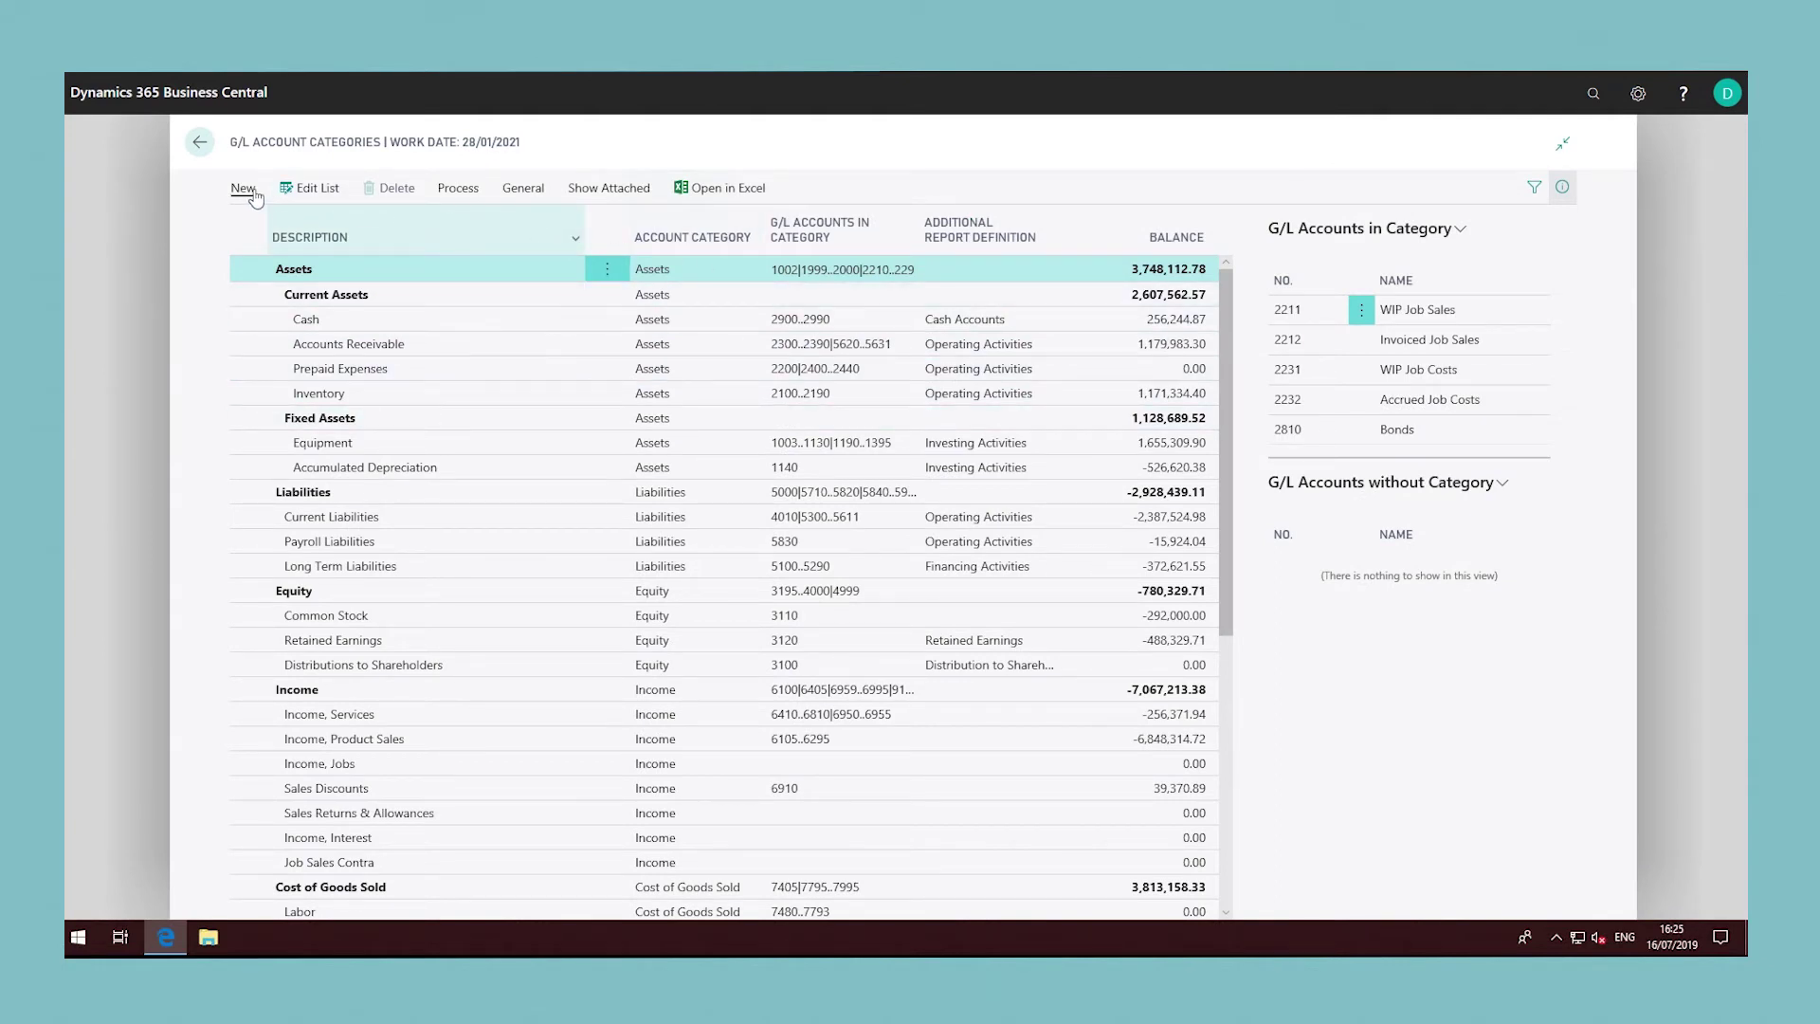
Show the Process actions on G/L Account Categories, including Generate Account Schedules.
left_click(457, 191)
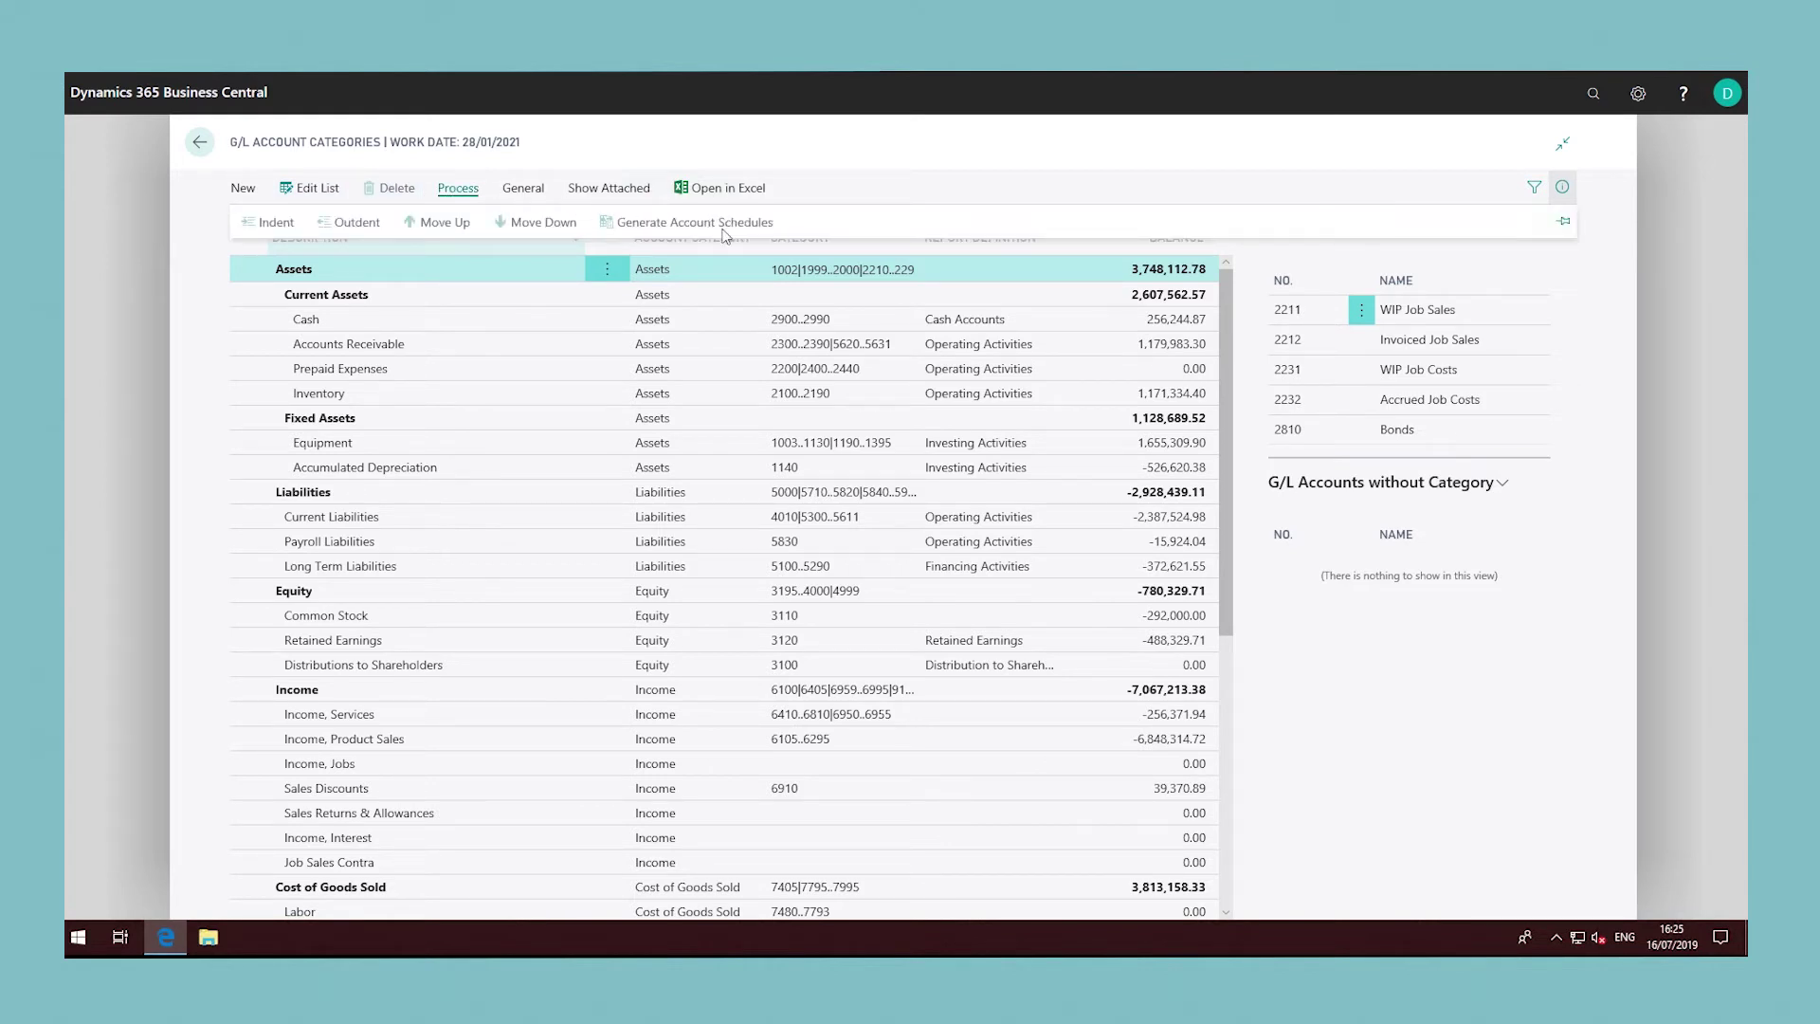